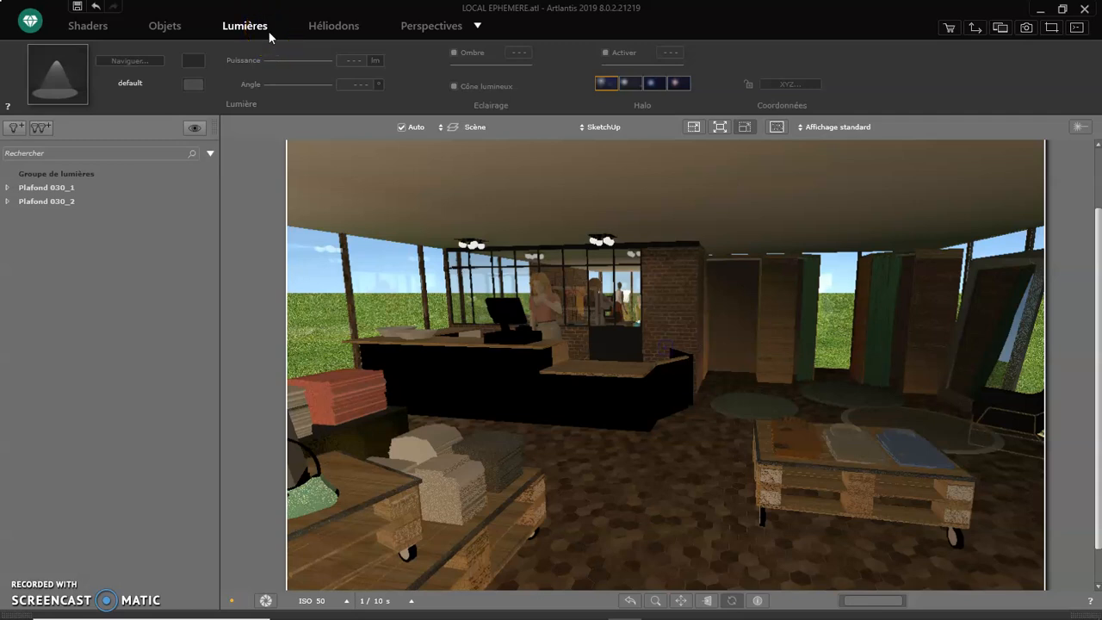
Step: Review the heliodon settings, the exposure time and the two ceiling light groups
click(334, 26)
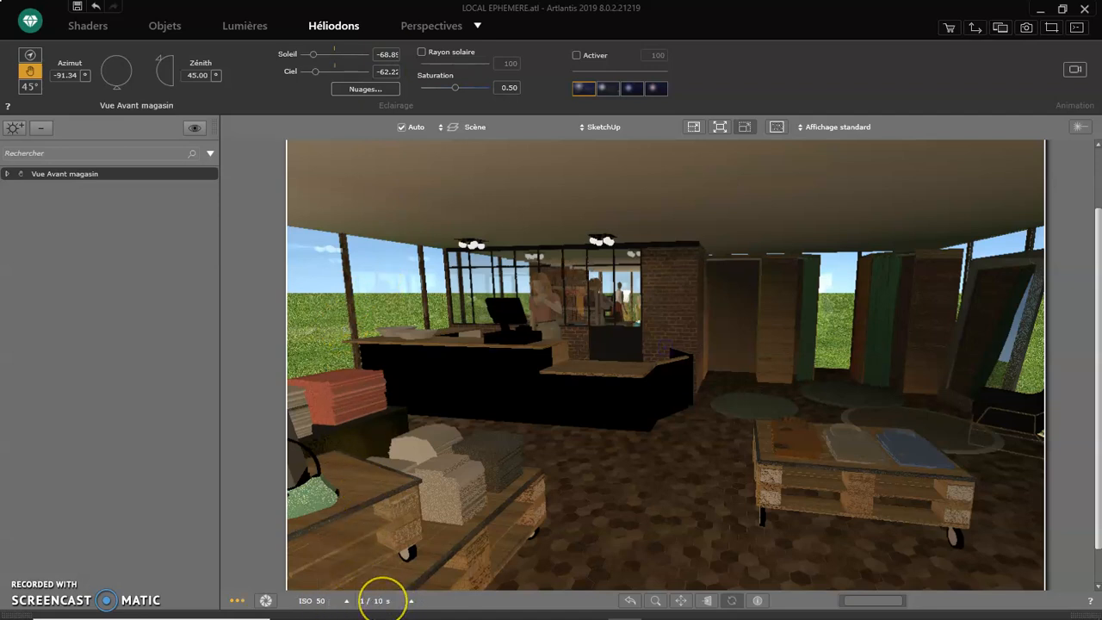
click(382, 601)
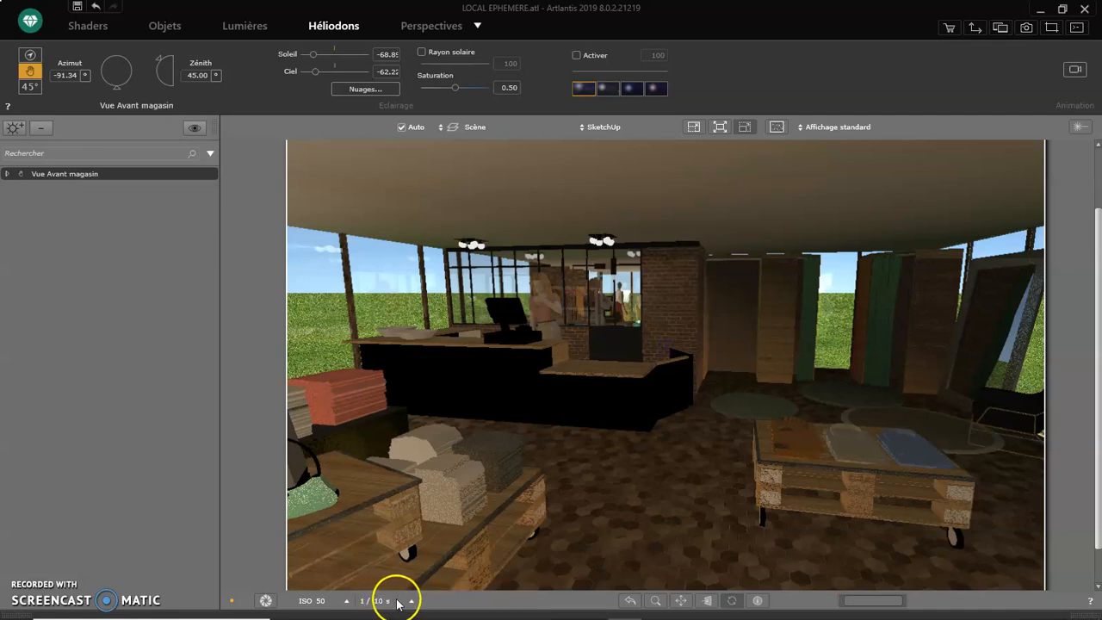
click(251, 29)
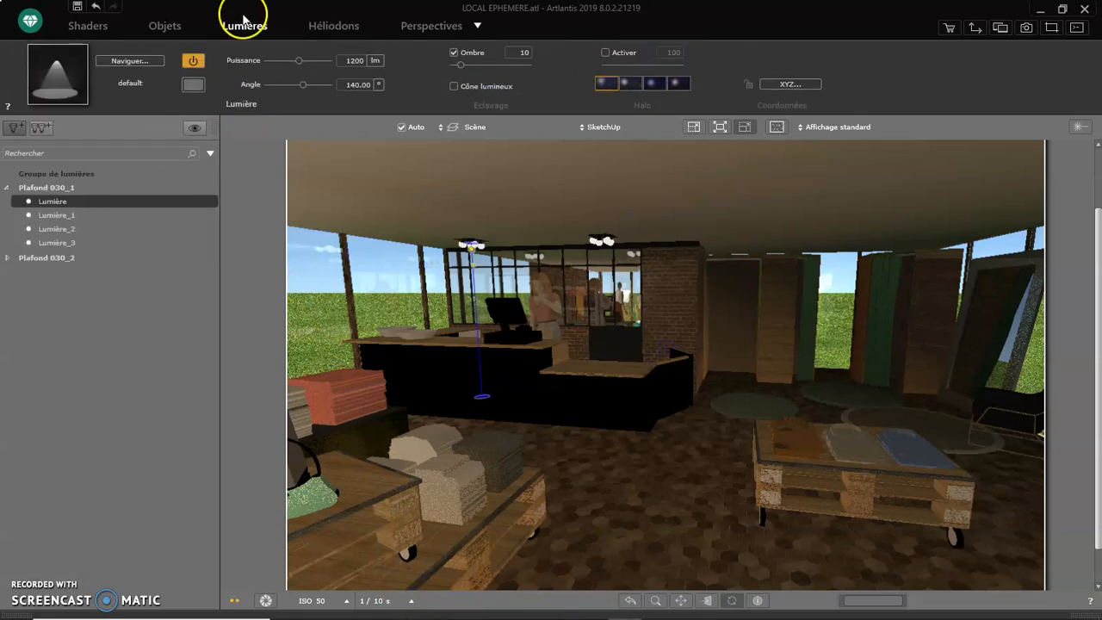
click(4, 187)
click(7, 201)
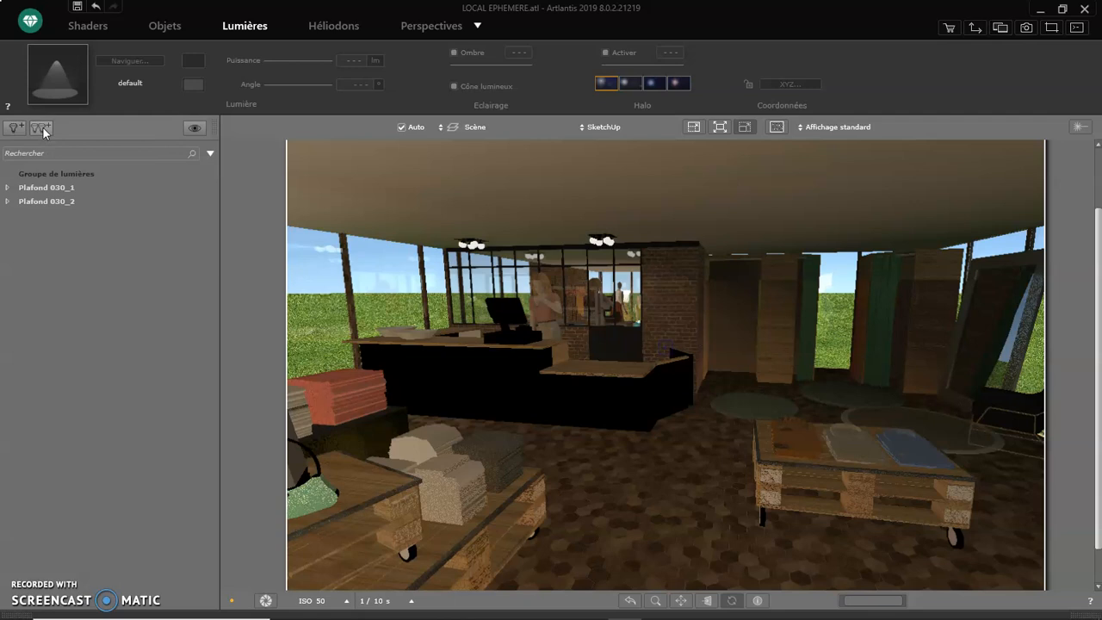
Step: Create a new light group and rename it SOURCES LUMINEUSES
click(42, 128)
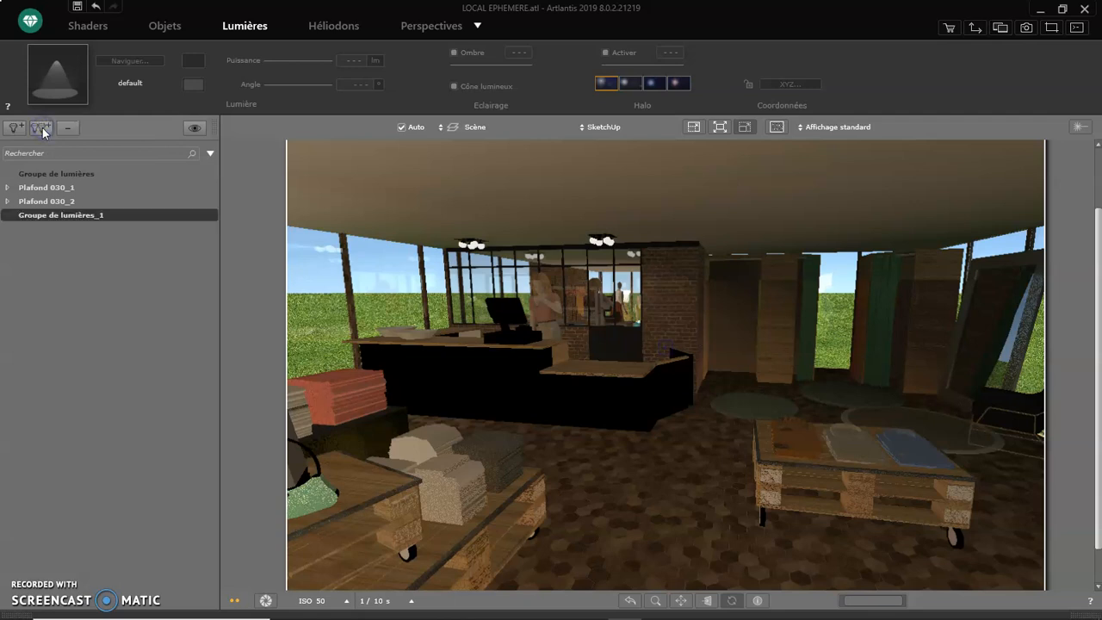
click(93, 224)
click(87, 219)
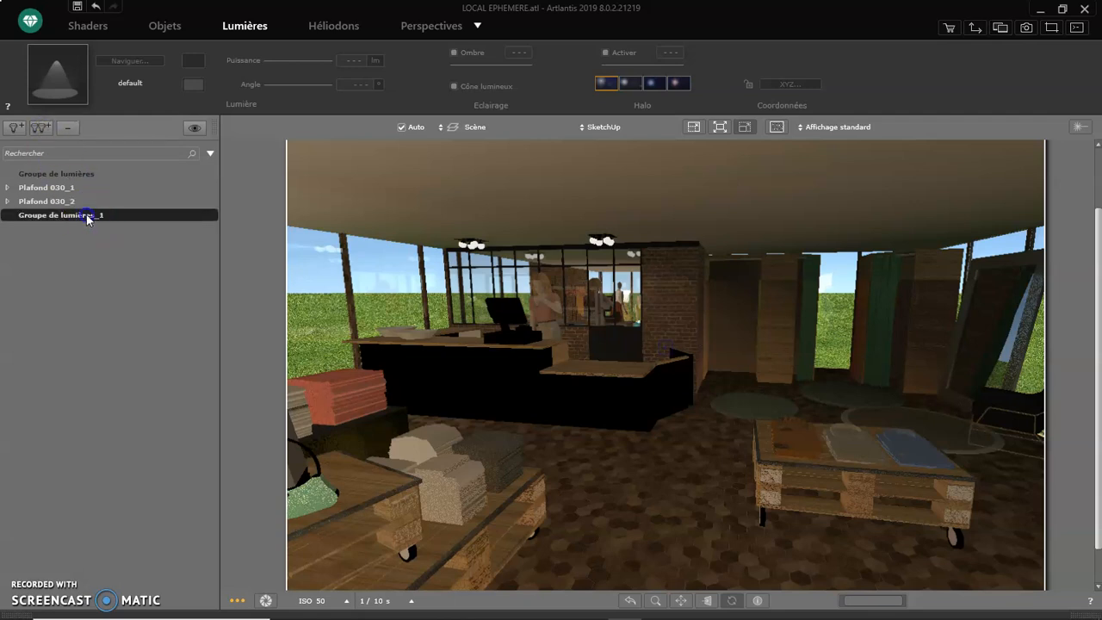
click(73, 220)
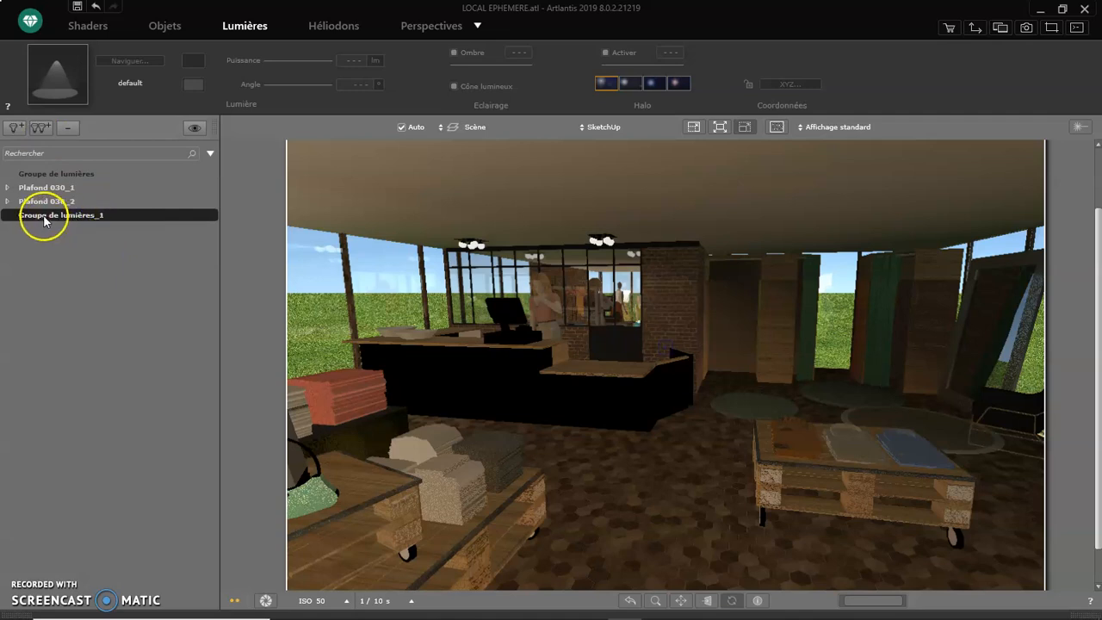
double_click(102, 216)
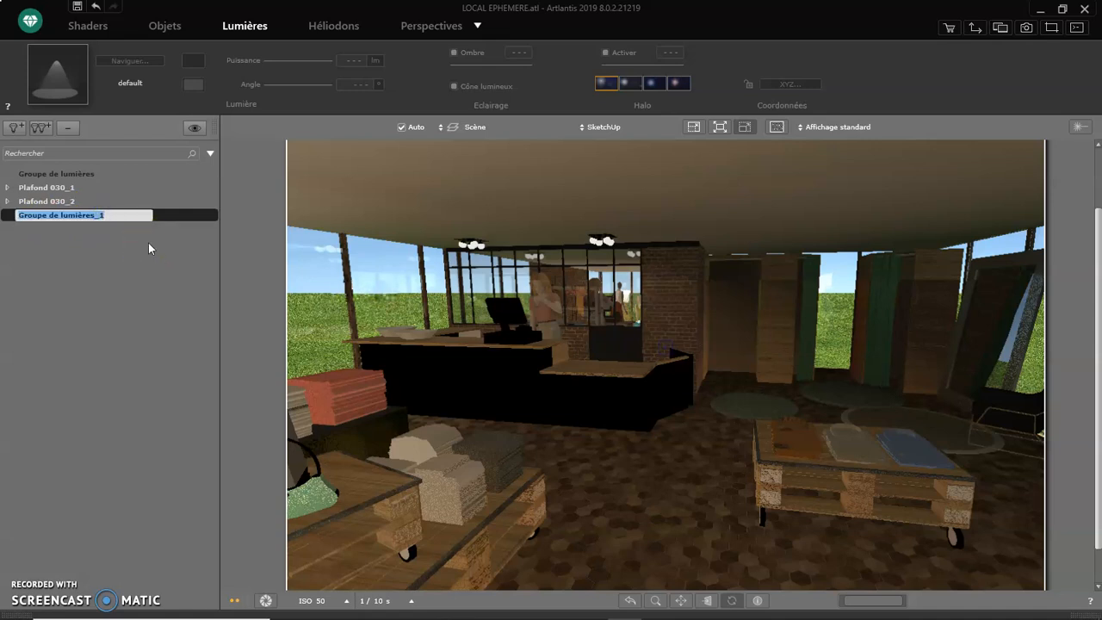
text(SOURCES )
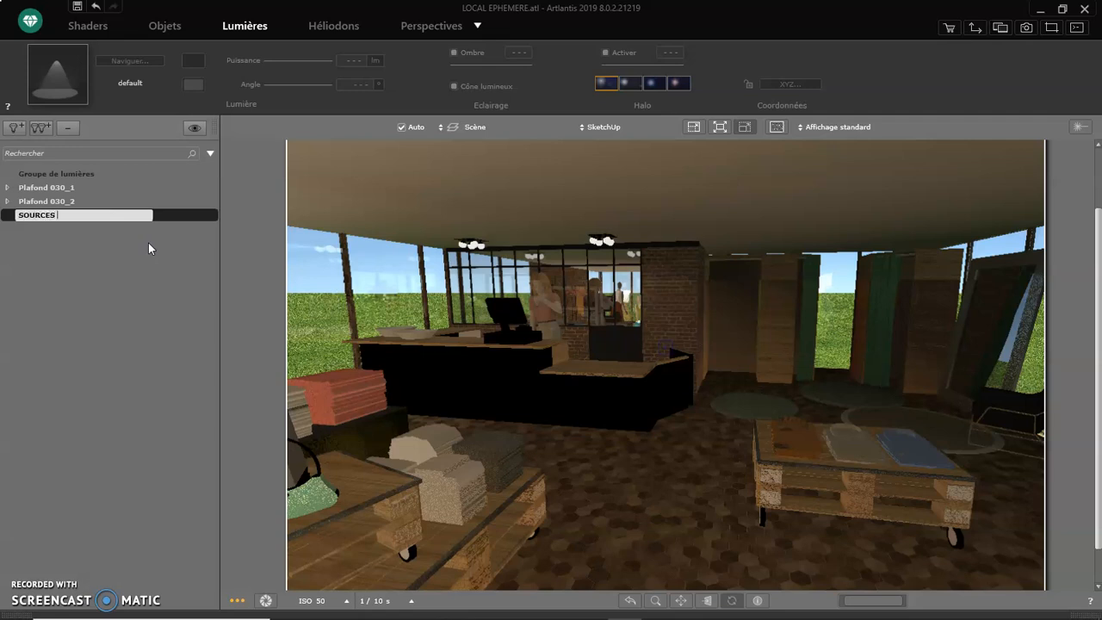
text(LUMINEUSES)
key(Return)
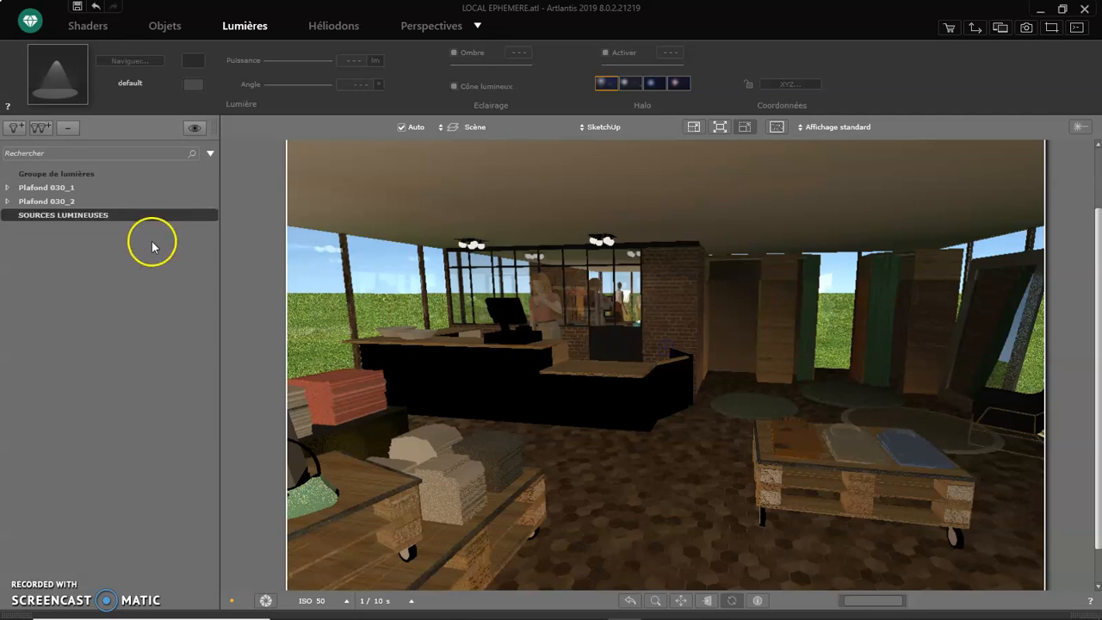
Step: Select the SOURCES LUMINEUSES group, show the 2D view as a top plan and move its window clear of the light list
click(108, 216)
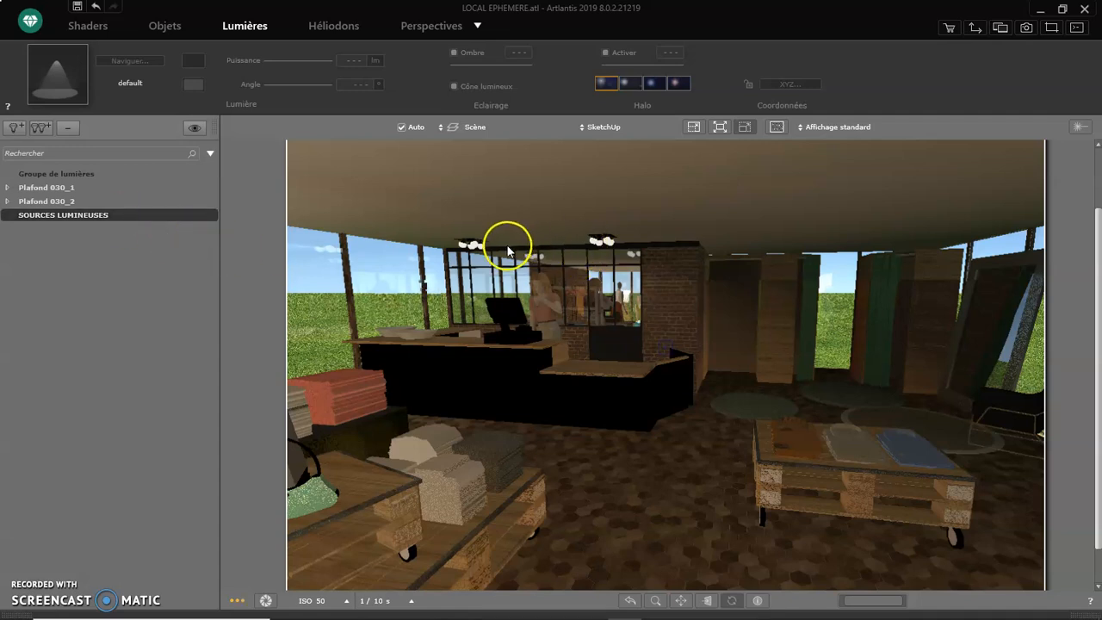
click(975, 29)
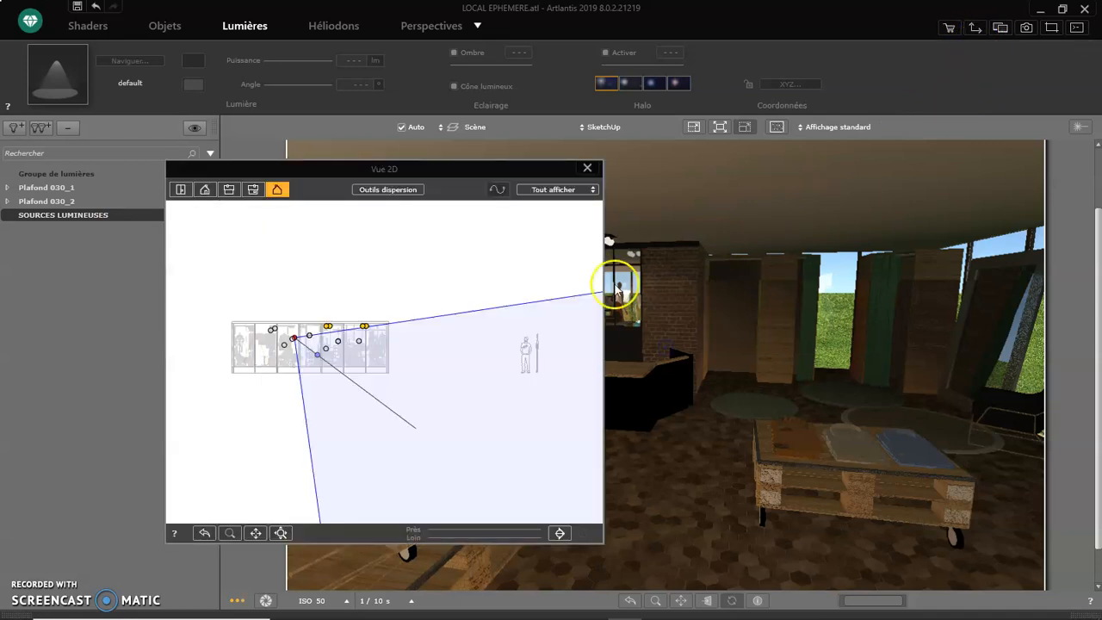
click(181, 189)
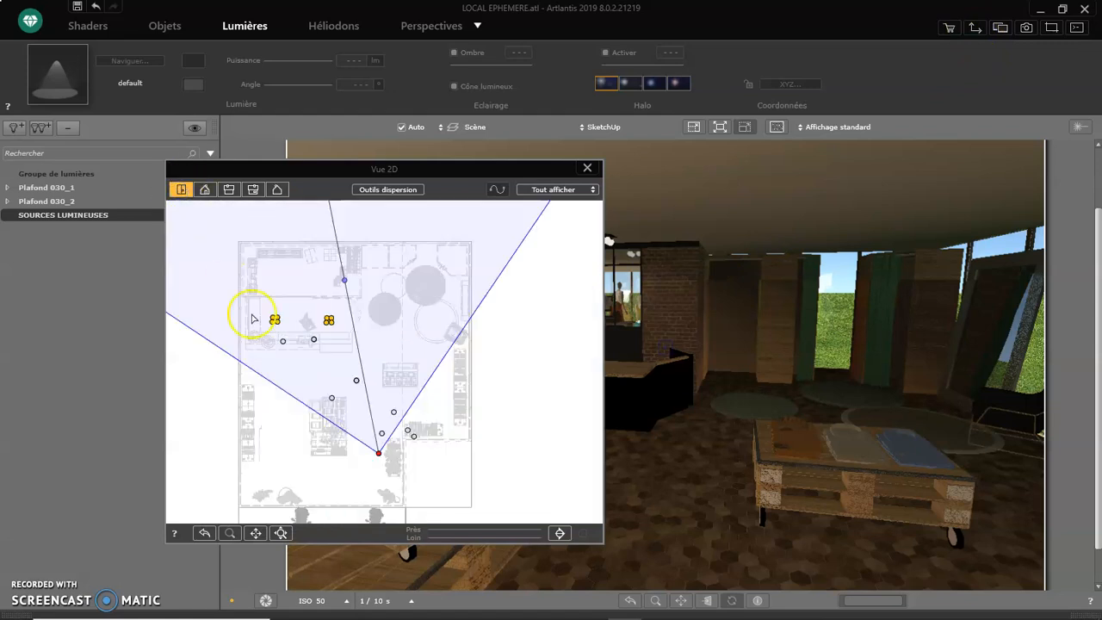
click(379, 427)
drag(409, 171, 465, 216)
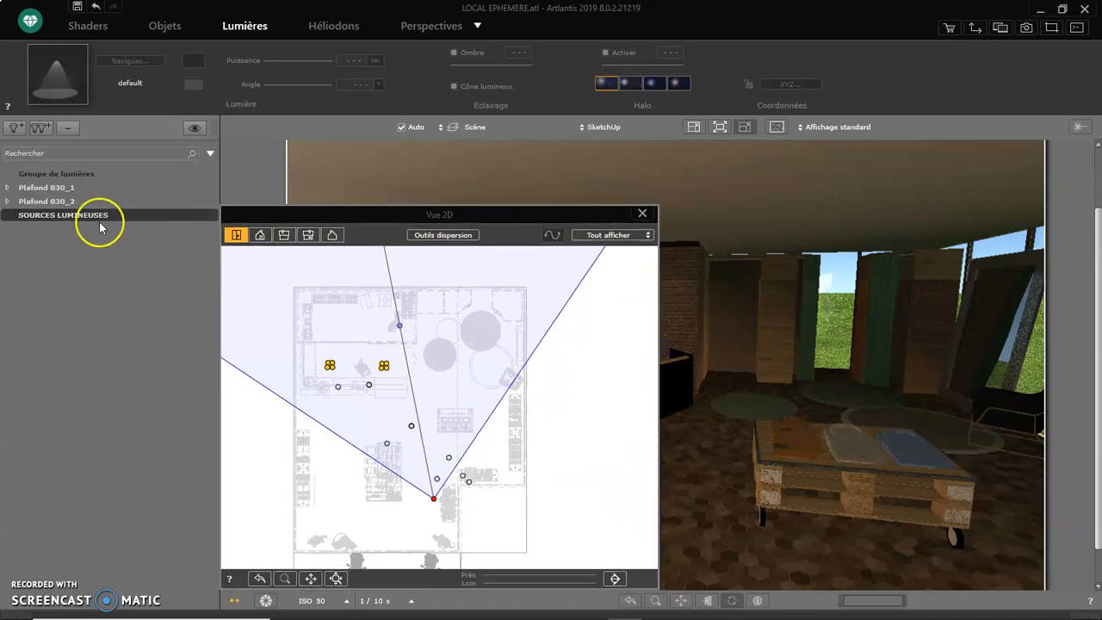
Step: Add a light to the SOURCES LUMINEUSES group and move its source over the large round rug at the back of the shop plan
click(16, 129)
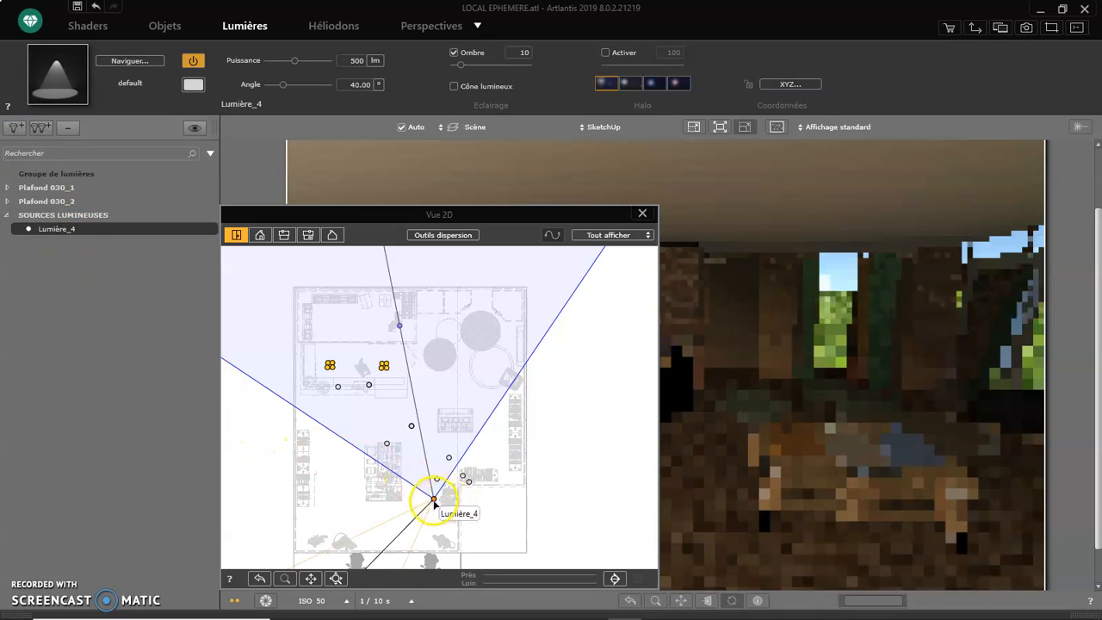
click(445, 407)
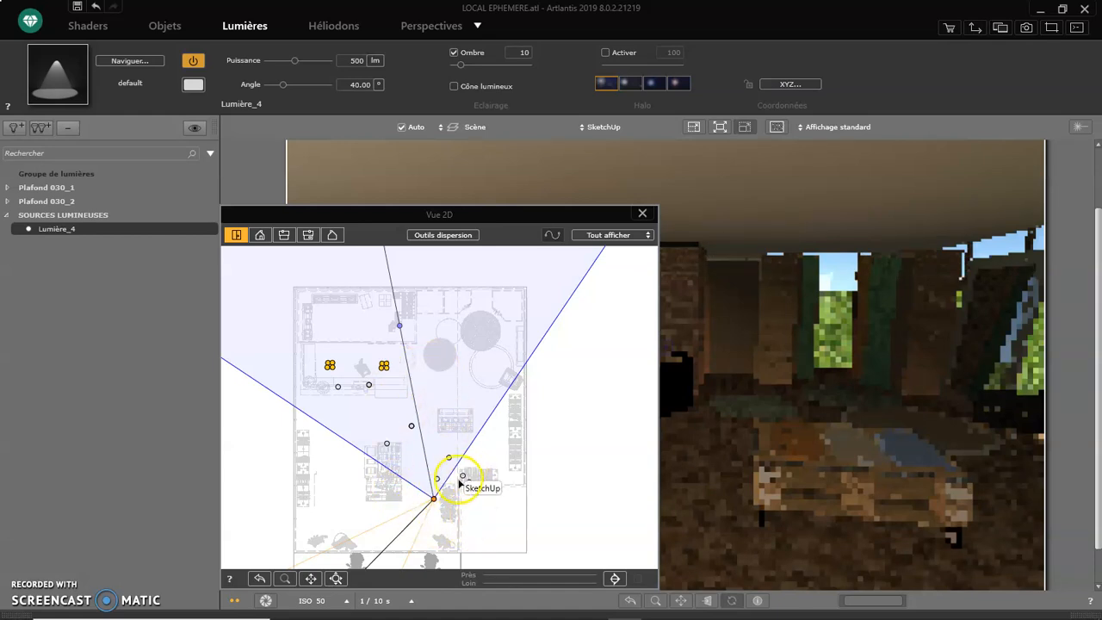
drag(434, 499, 492, 319)
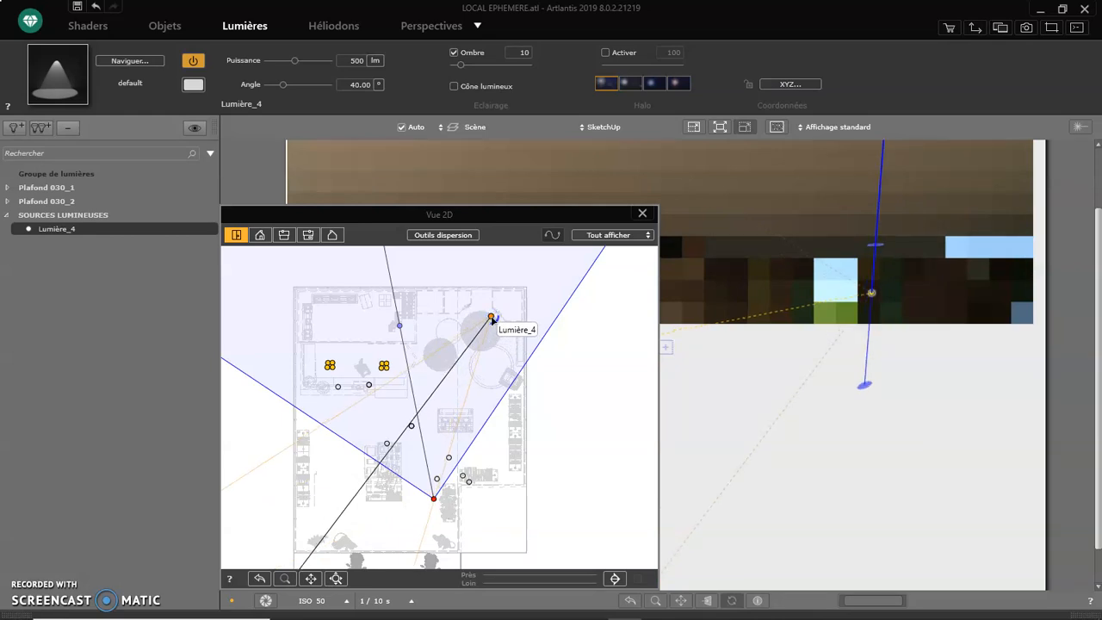
click(456, 452)
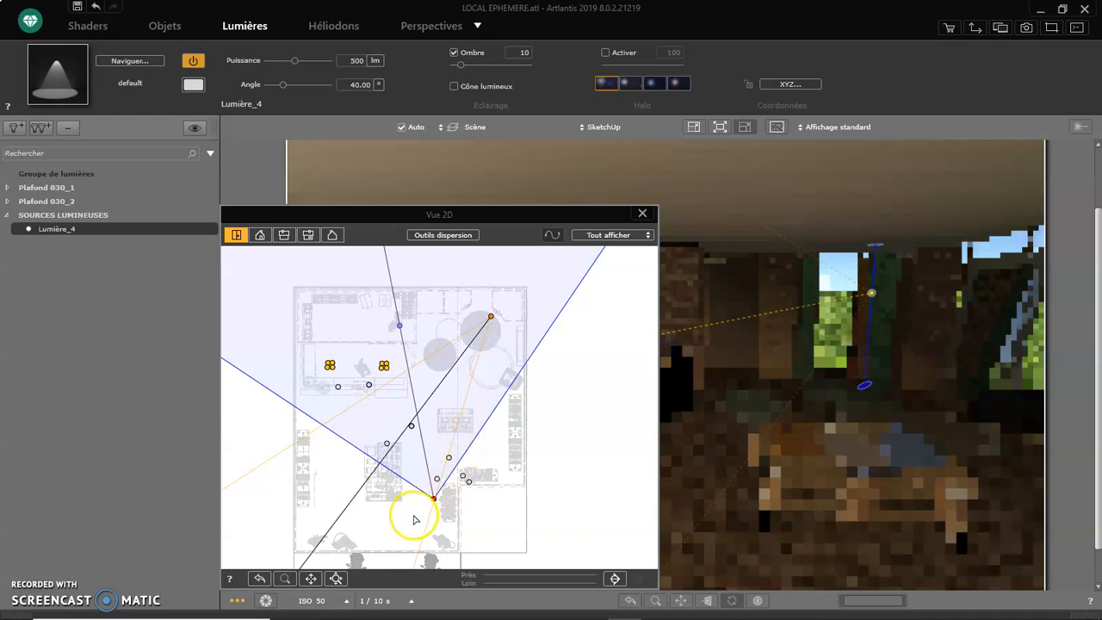
Step: Bring the new light's distant target point back inside the plan, close to its source on the large round rug
middle_drag(404, 517, 415, 497)
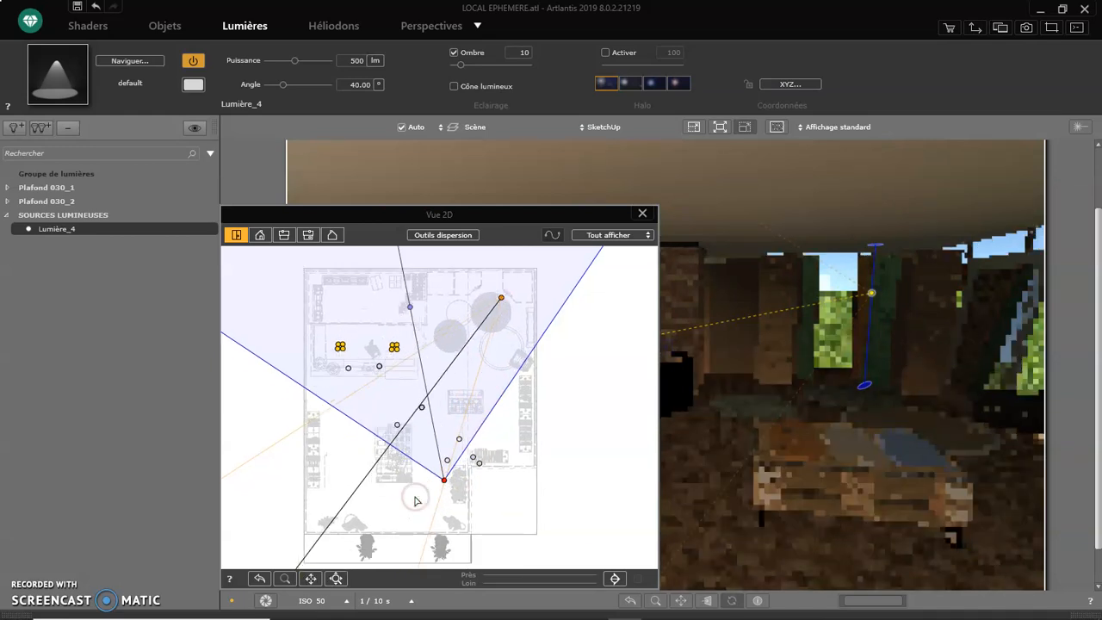
scroll(414, 501, down, 4)
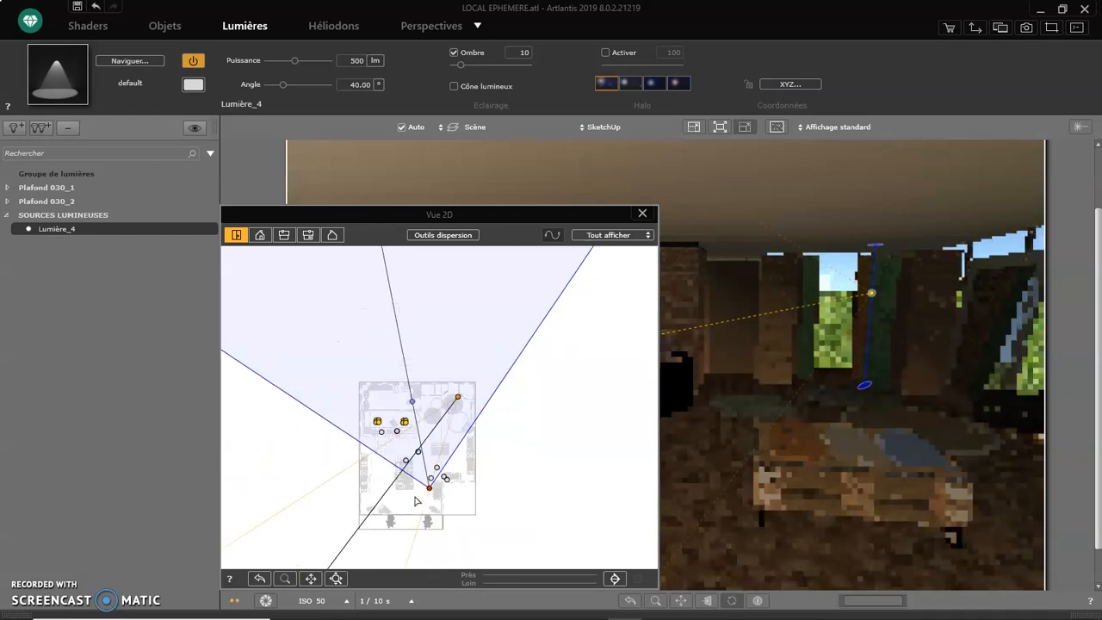
click(407, 529)
middle_drag(408, 528, 426, 444)
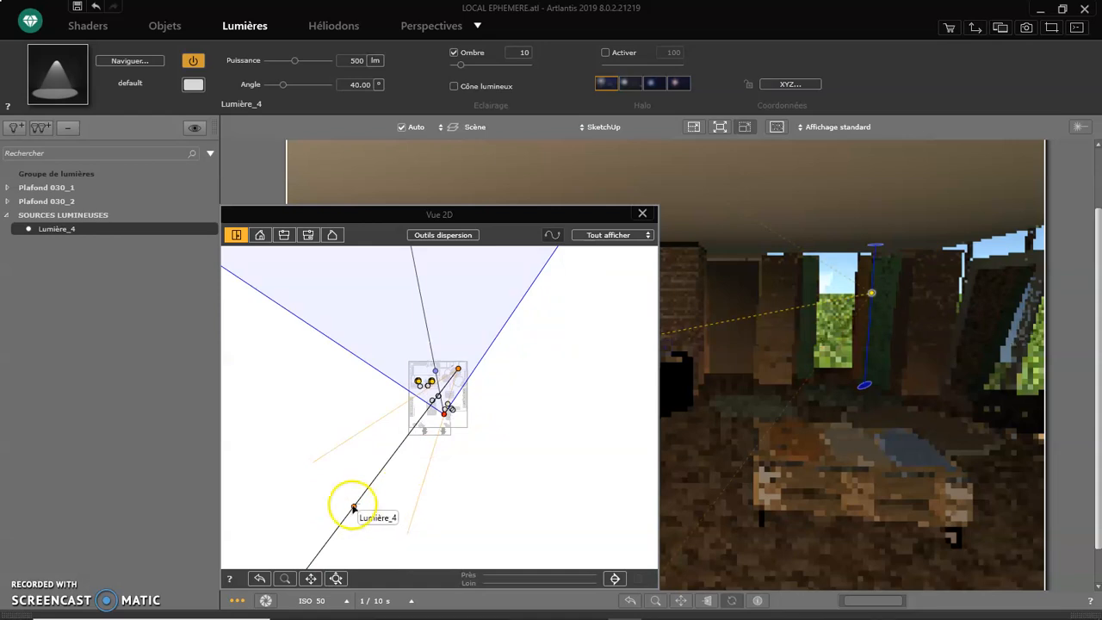
drag(354, 506, 458, 376)
scroll(458, 377, down, 5)
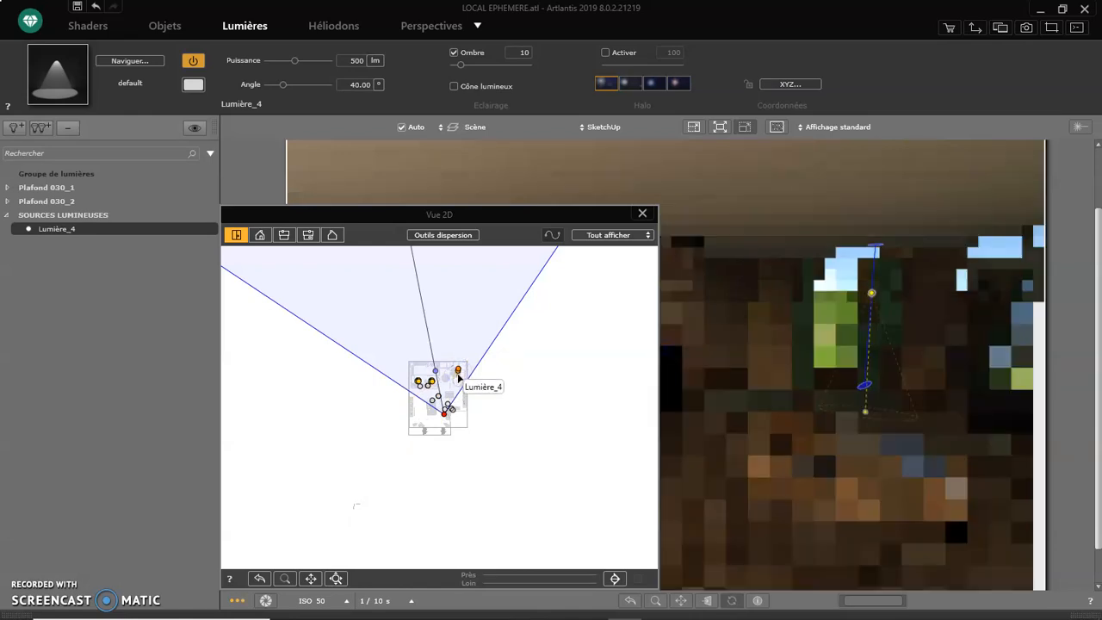
scroll(458, 377, up, 8)
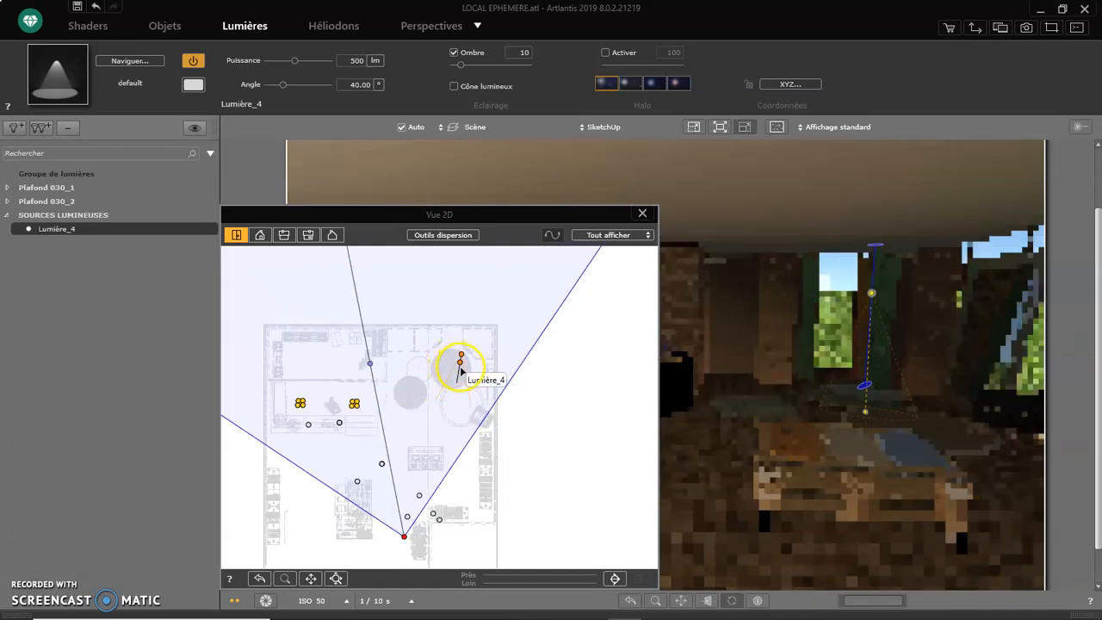
scroll(460, 369, up, 3)
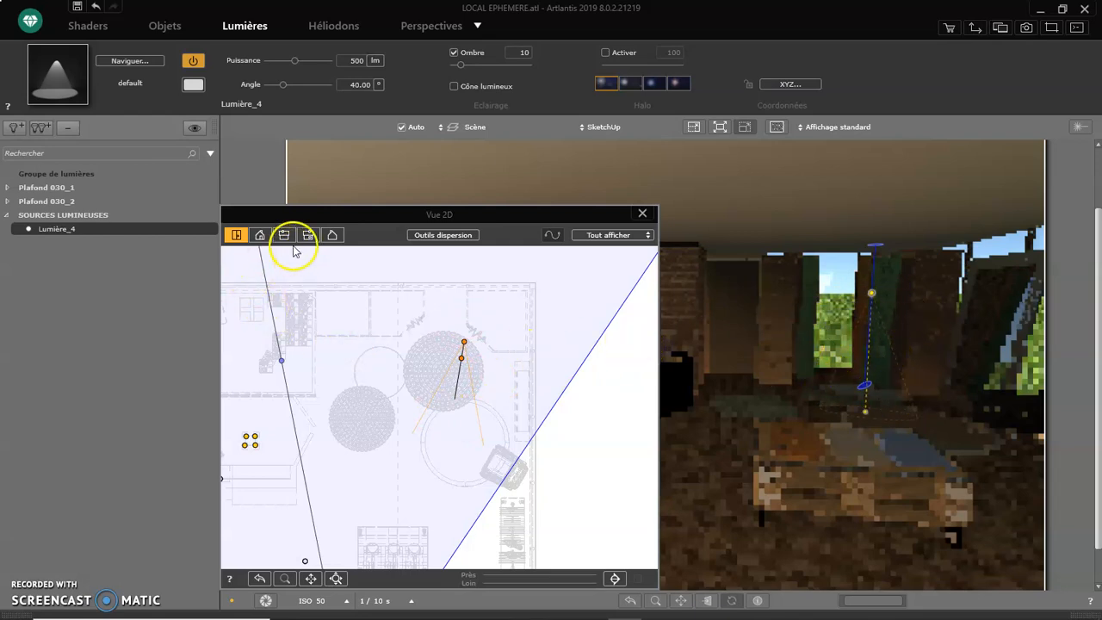
Step: In the 2D side view, align the new light's target vertically beneath its source at floor level
drag(351, 220, 324, 225)
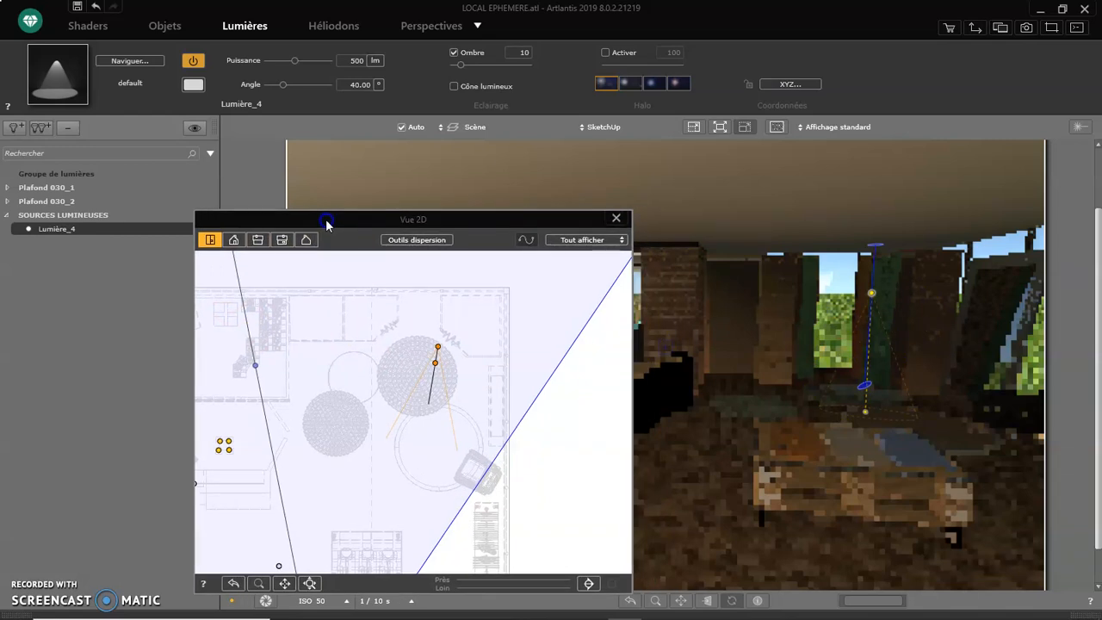
click(258, 240)
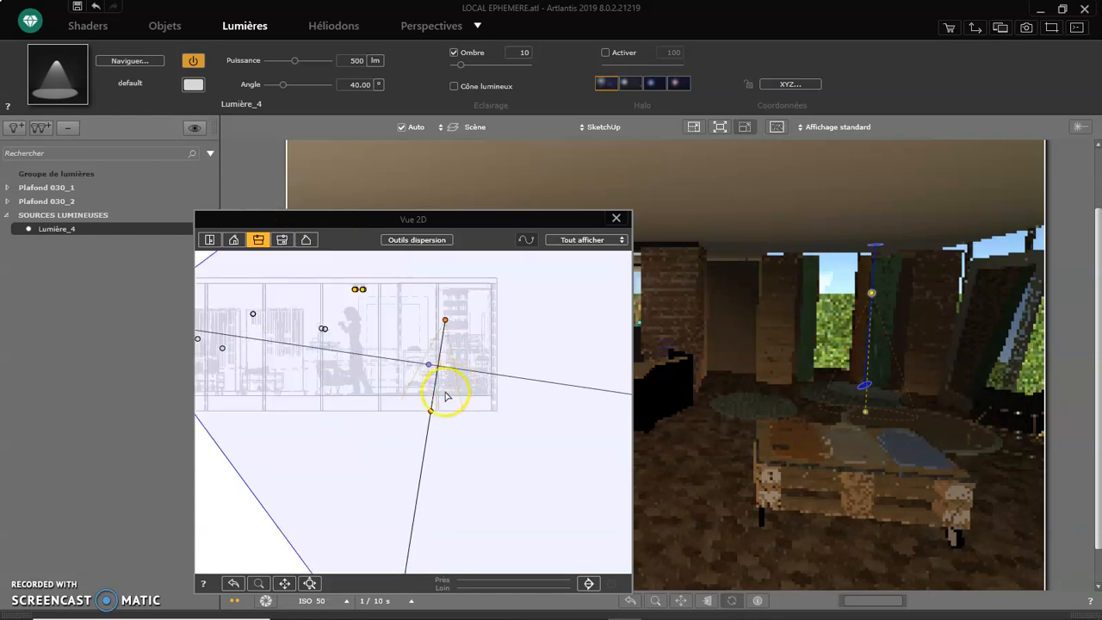
drag(430, 410, 445, 410)
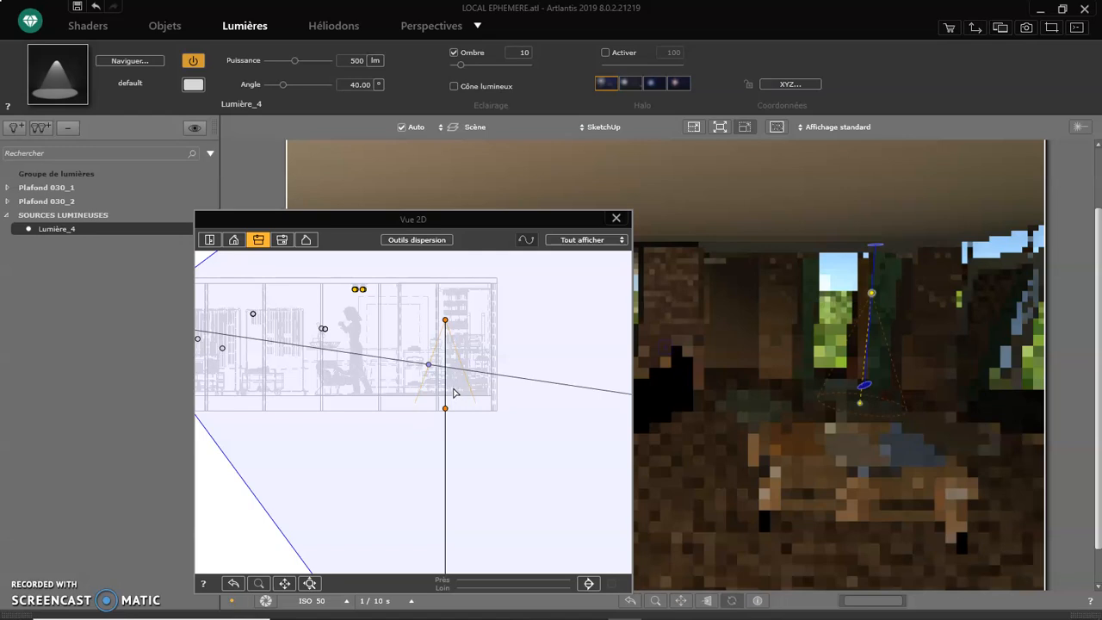
Step: Raise the new light's source to just below the ceiling and widen its beam angle to 63.51°
click(457, 382)
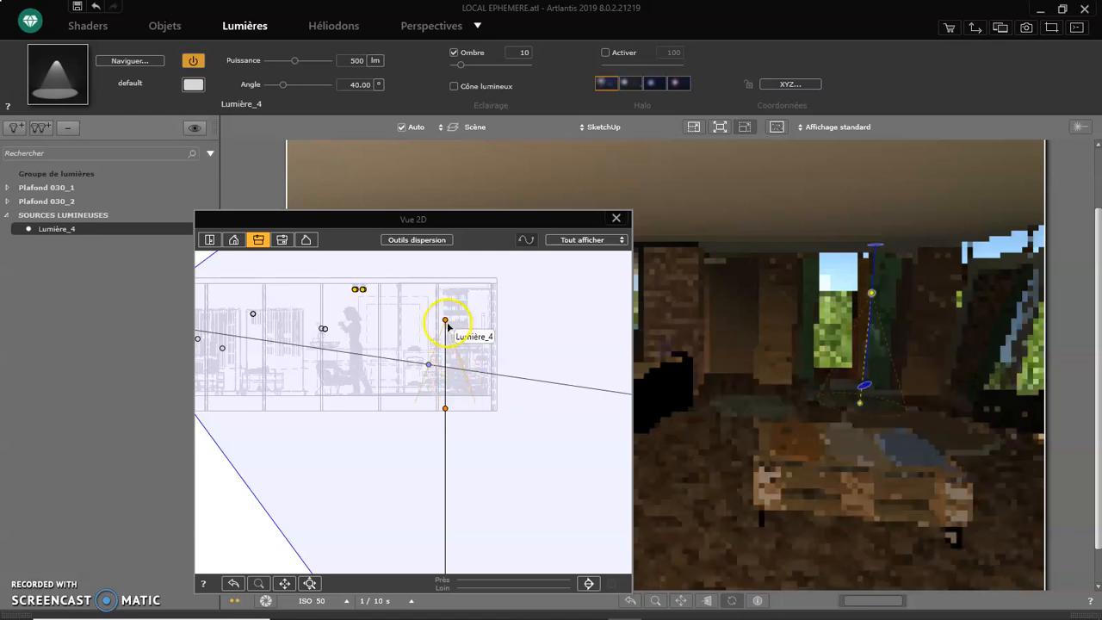
drag(445, 319, 445, 293)
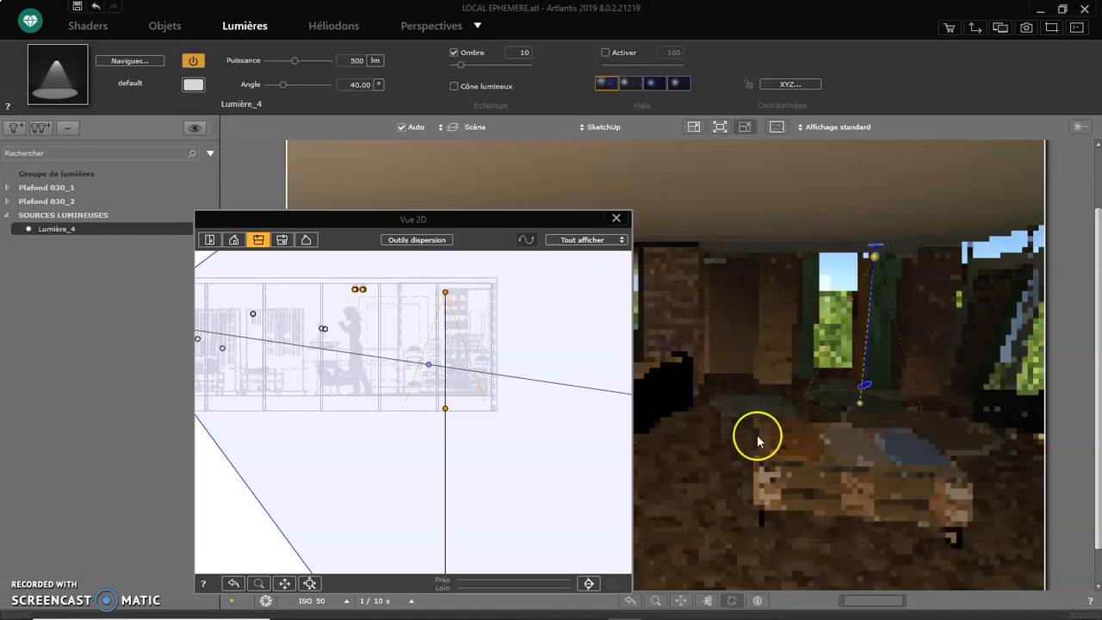
drag(469, 362, 483, 356)
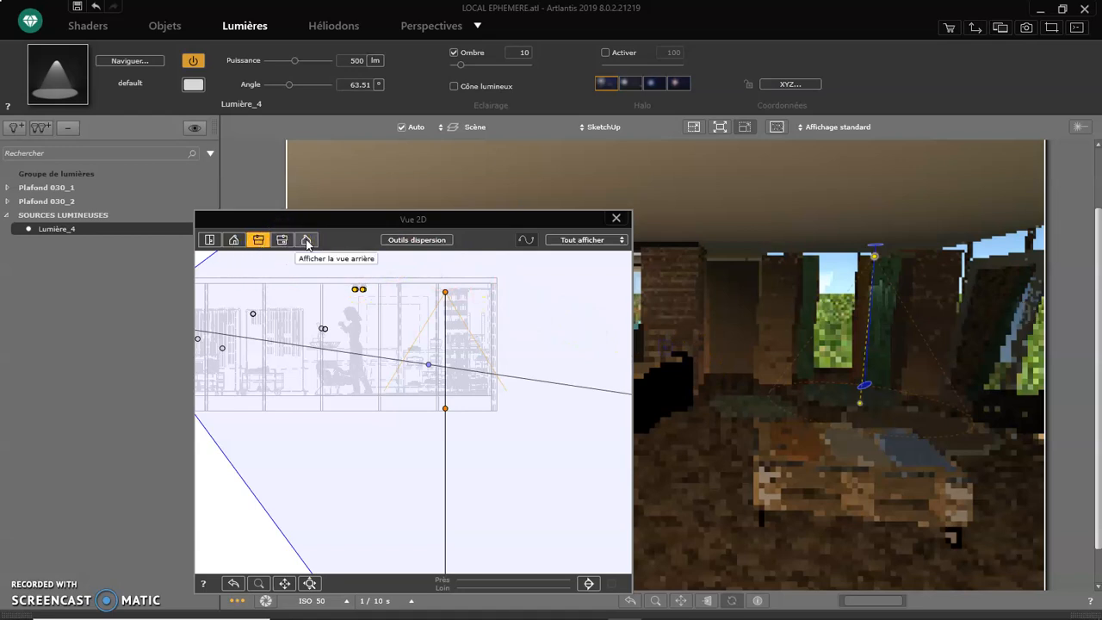
Step: In the 2D rear view, align the new light's target vertically beneath its source, and switch to the front view
click(308, 243)
click(281, 426)
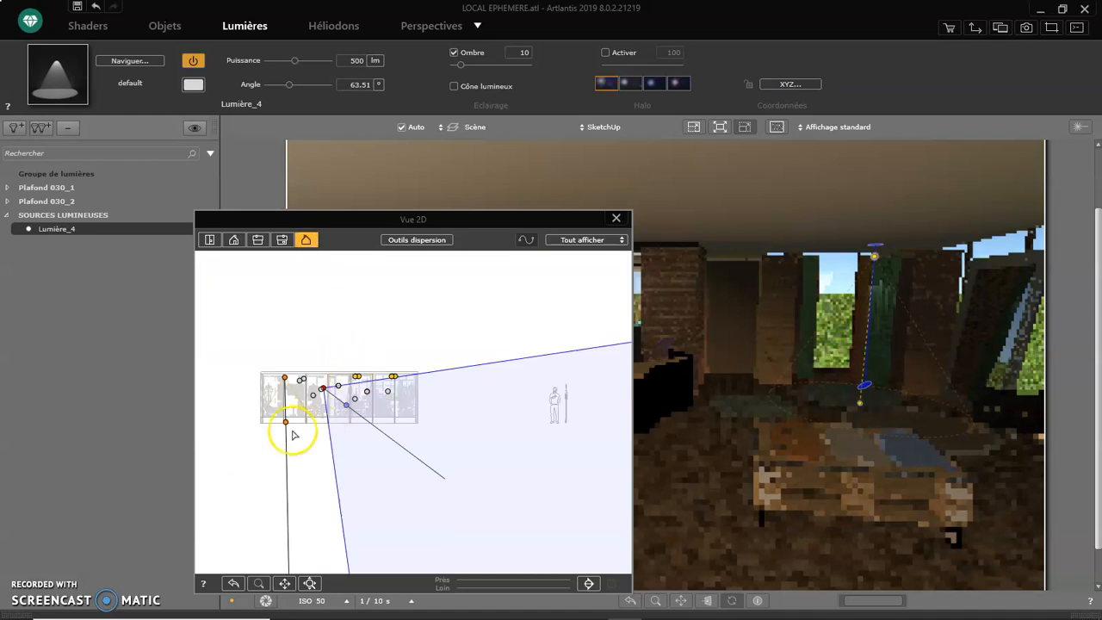
scroll(279, 428, up, 5)
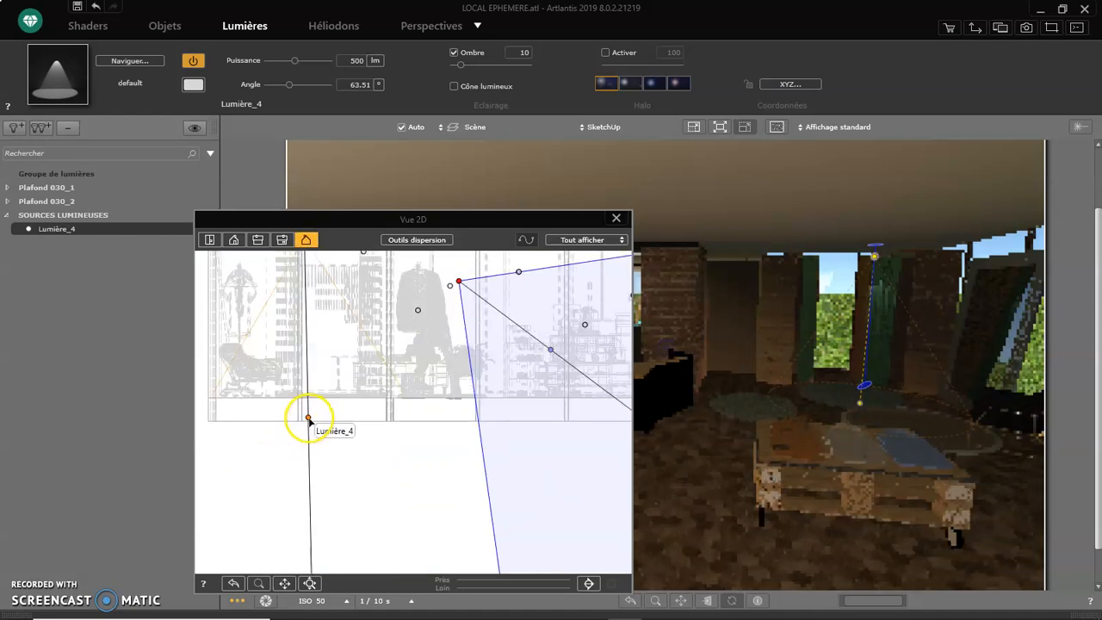
drag(308, 419, 304, 418)
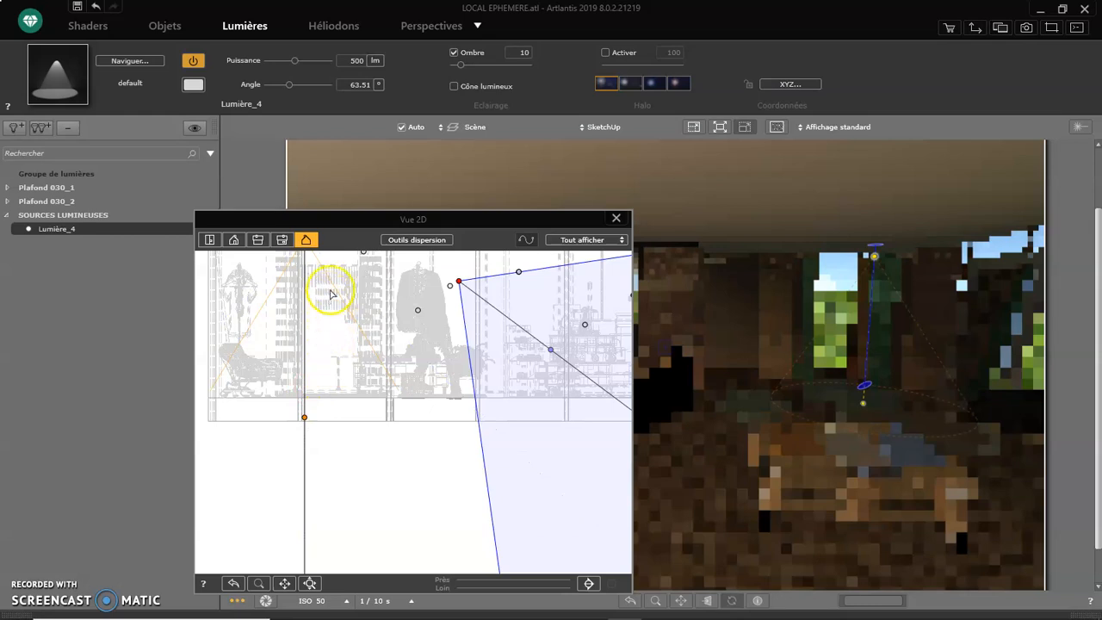
scroll(320, 387, down, 2)
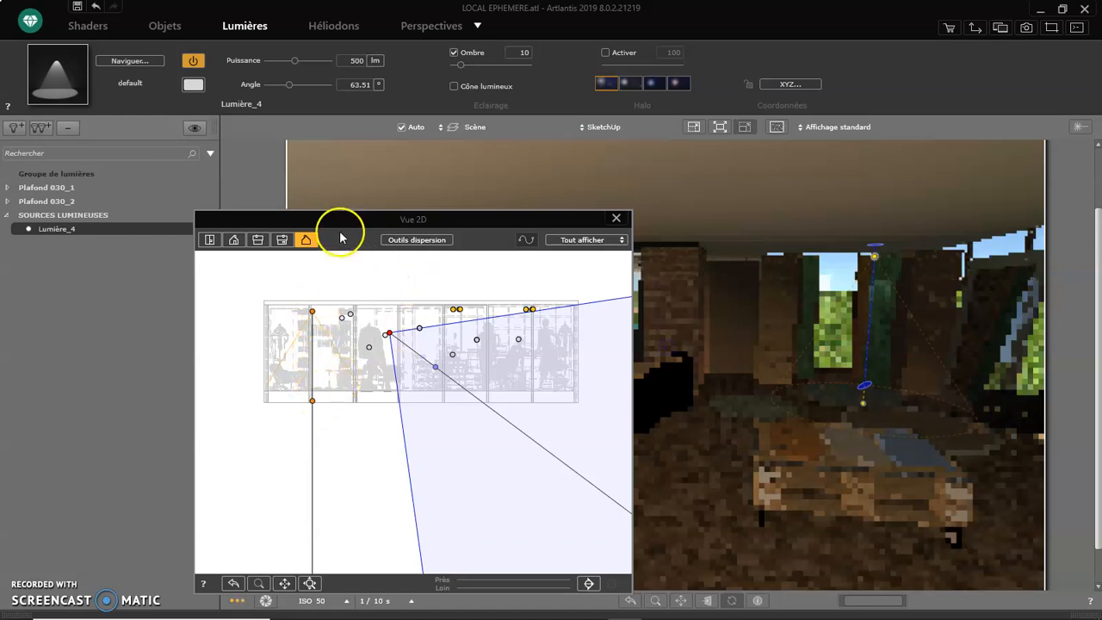
click(234, 241)
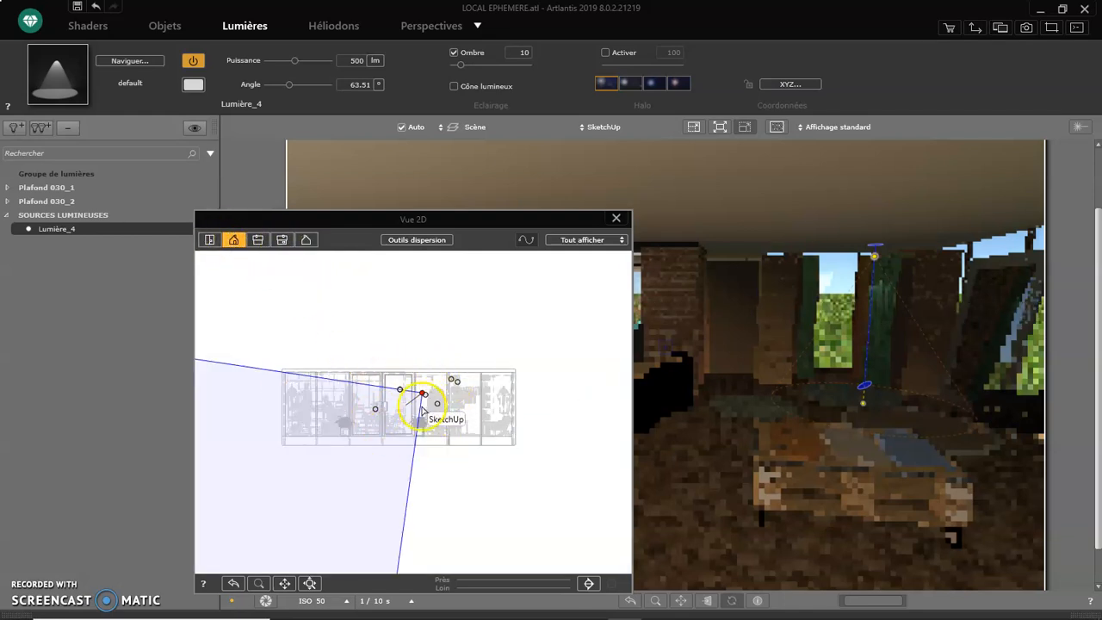
Step: Return the 2D view to the plan and select the new light beside the large round rug
scroll(421, 411, up, 2)
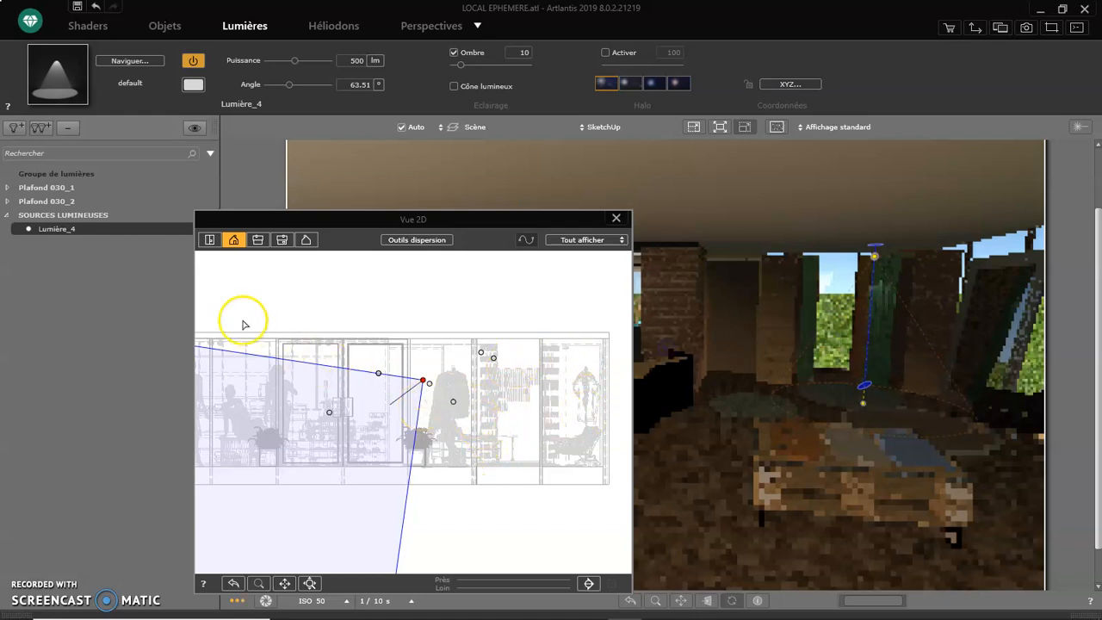
click(208, 239)
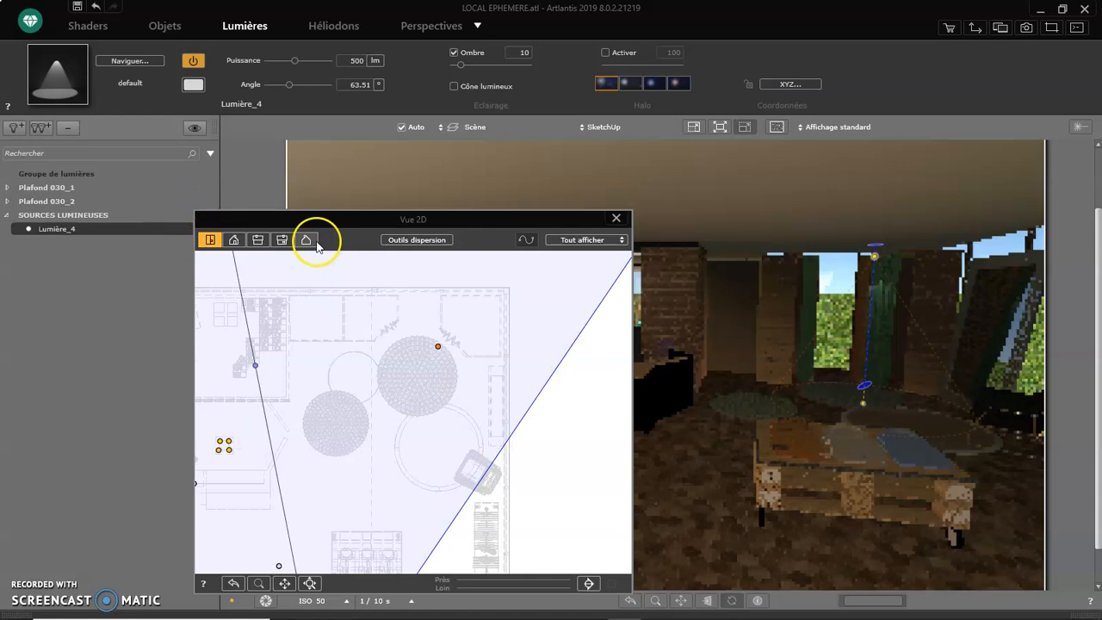
drag(301, 226, 154, 207)
scroll(207, 379, down, 3)
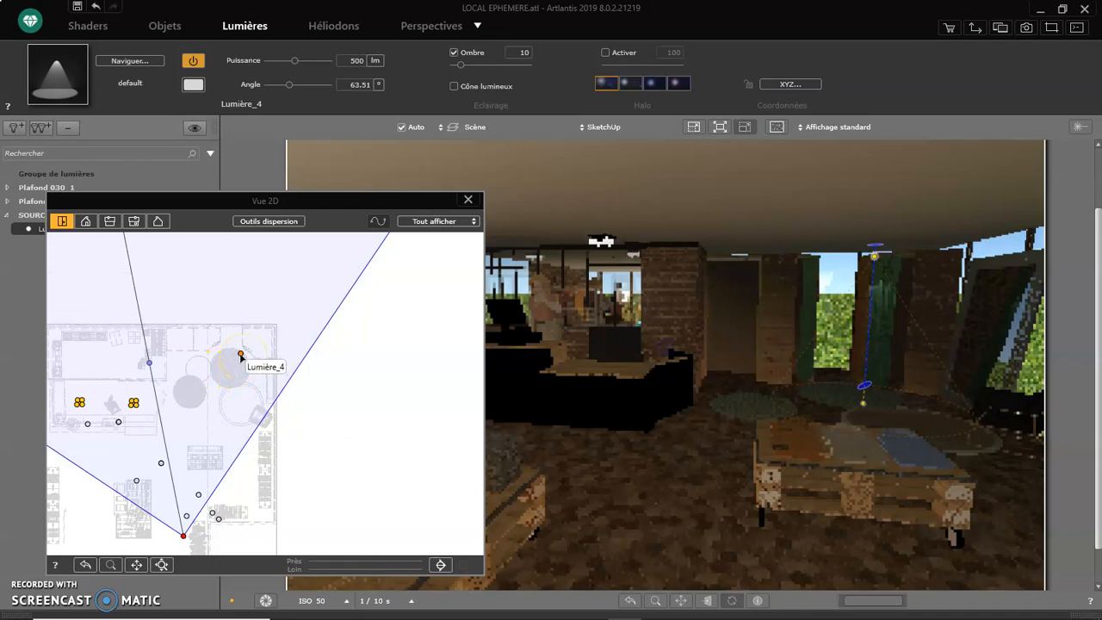
click(240, 354)
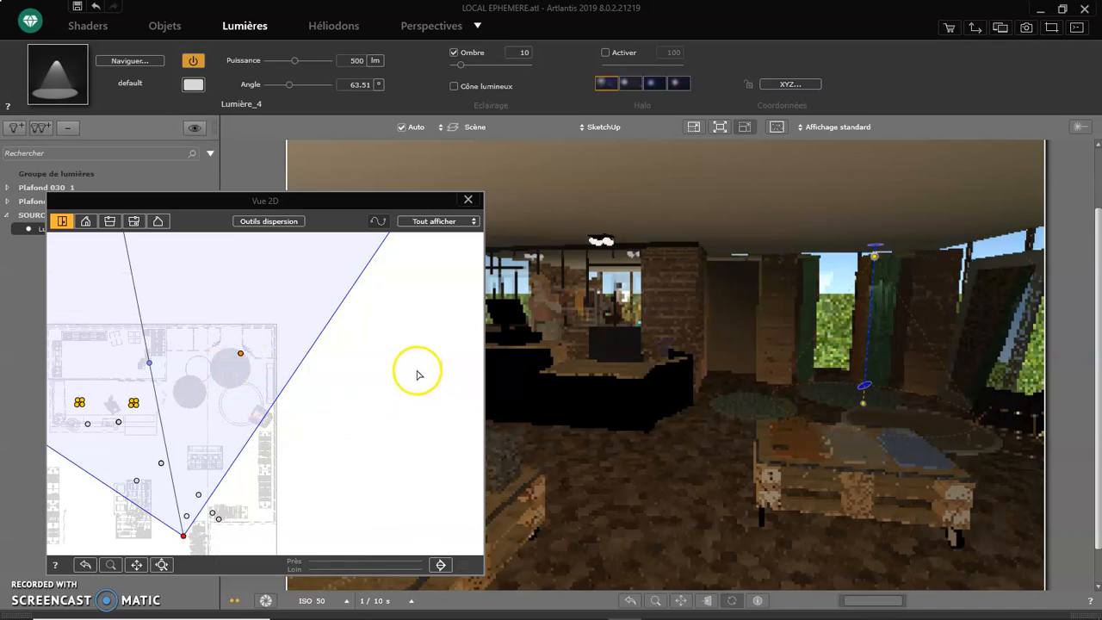
drag(253, 209, 232, 284)
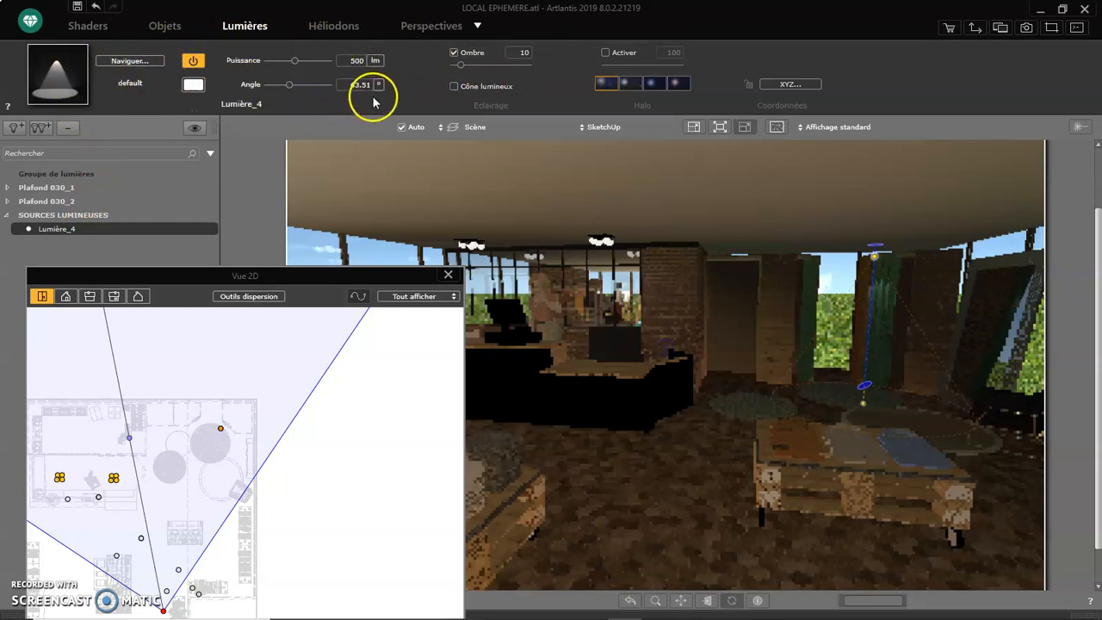
Step: Examine the IES file browser and the preset light distributions, keeping the default distribution
click(116, 61)
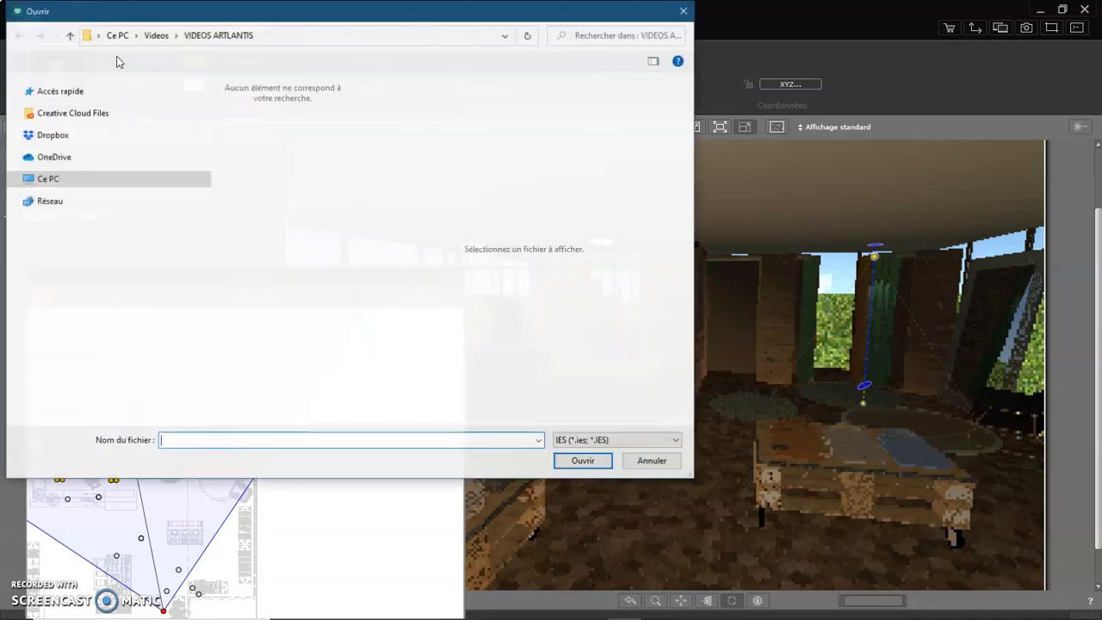
click(663, 463)
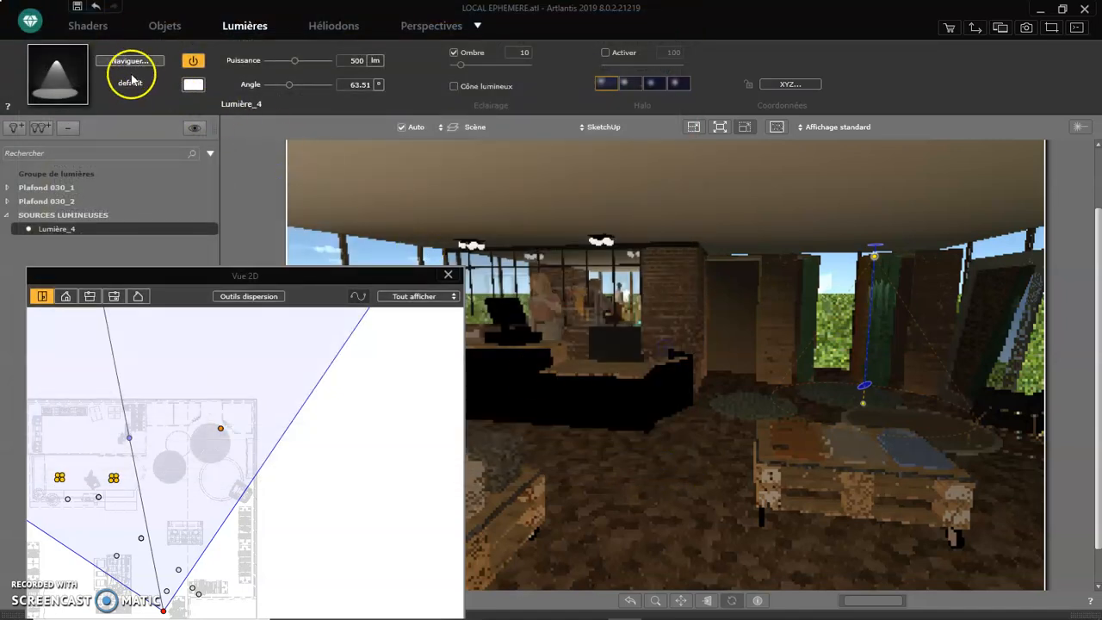
click(60, 71)
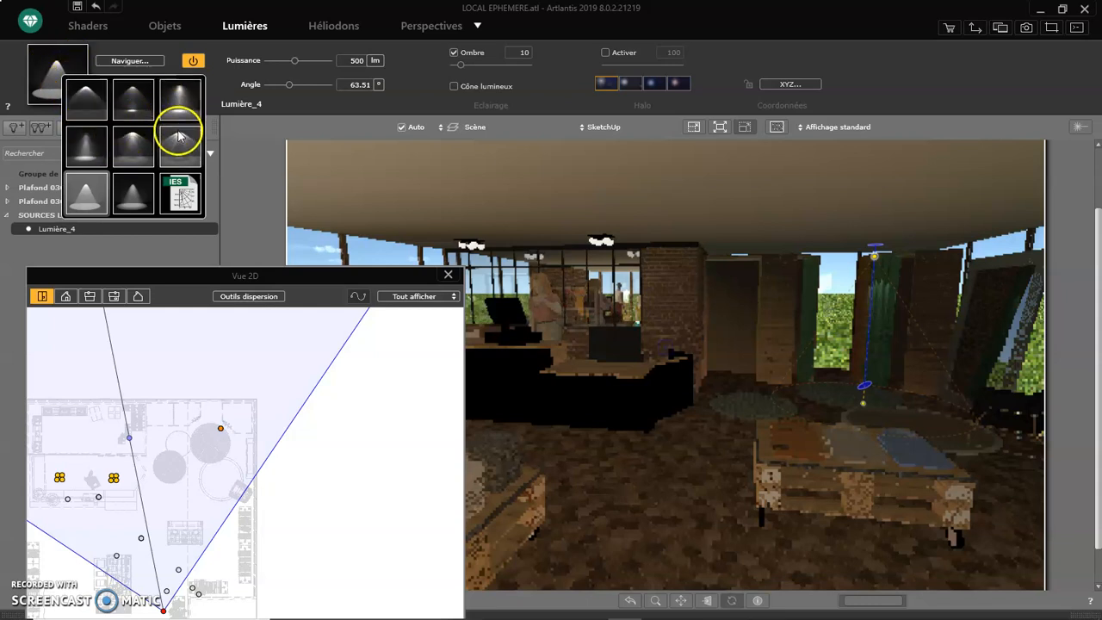
click(90, 108)
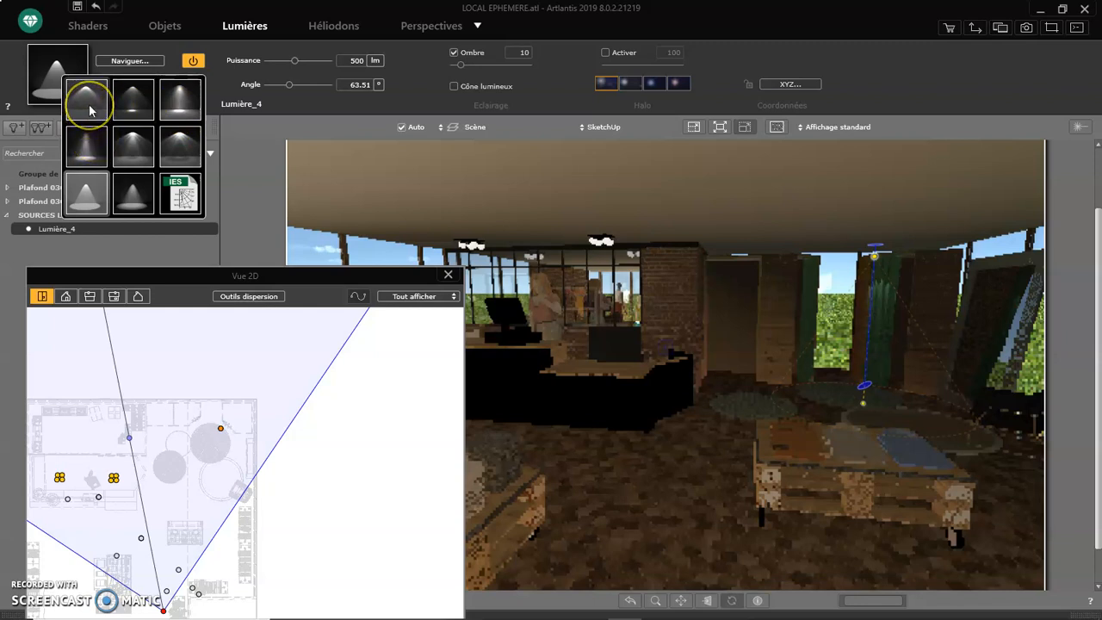
click(142, 107)
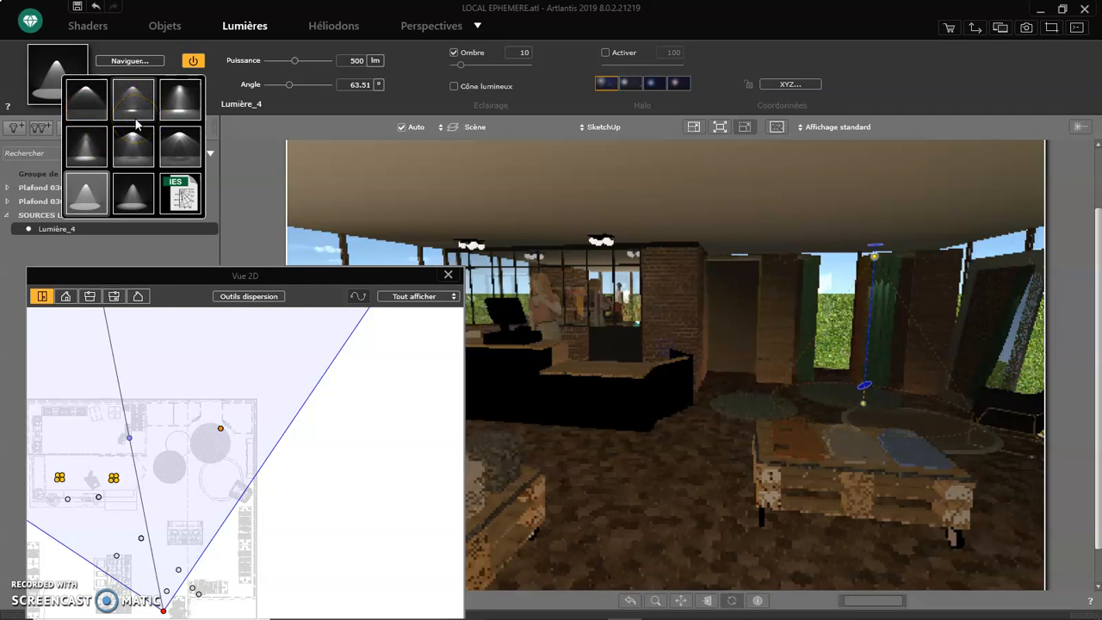
click(88, 190)
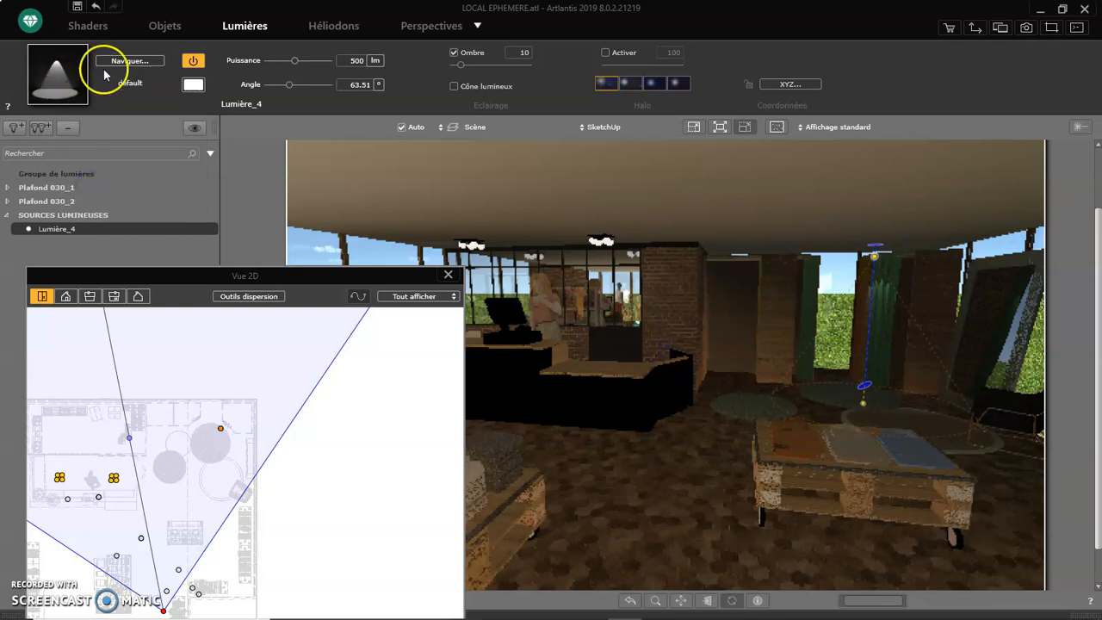
Step: Tint the light pale yellow (RGB 255, 255, 236) and raise its power to 5000 lm
click(197, 85)
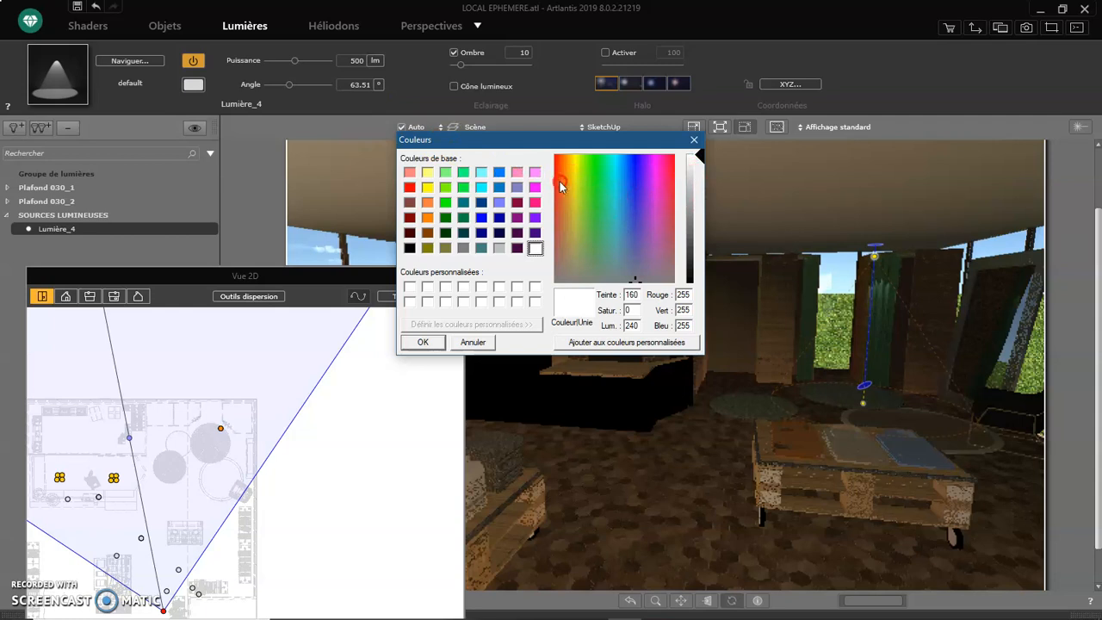
click(431, 173)
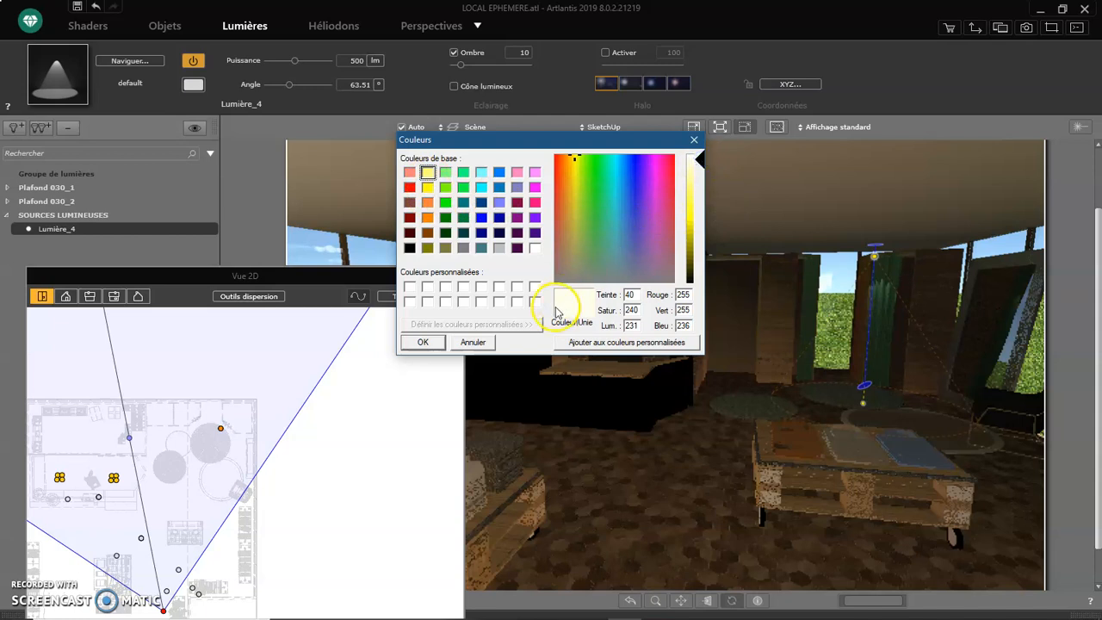
click(438, 344)
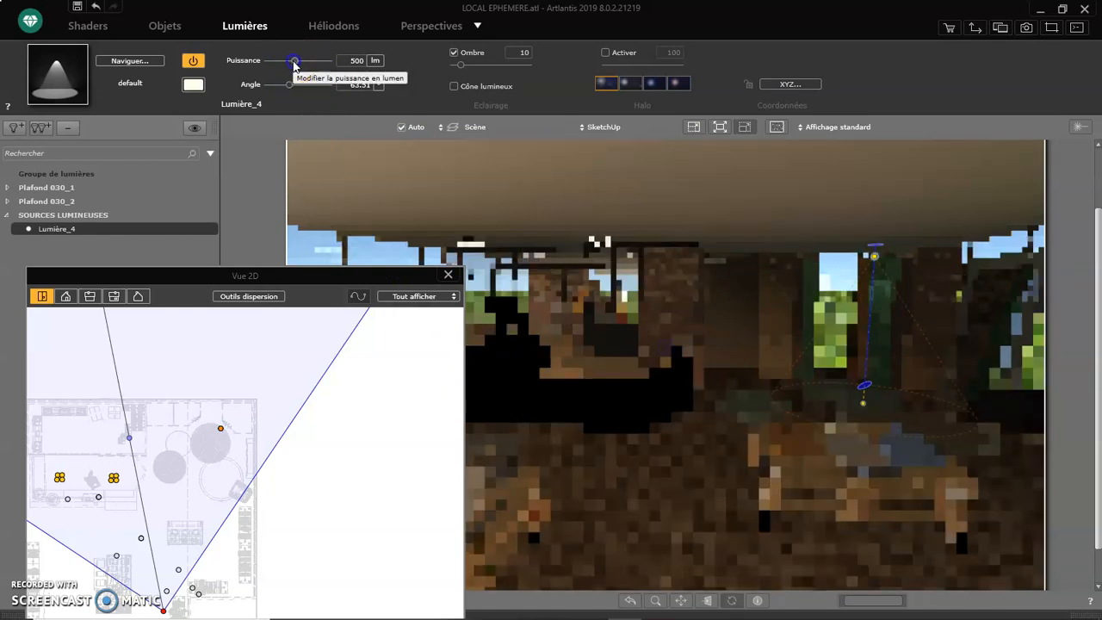
drag(293, 62, 298, 63)
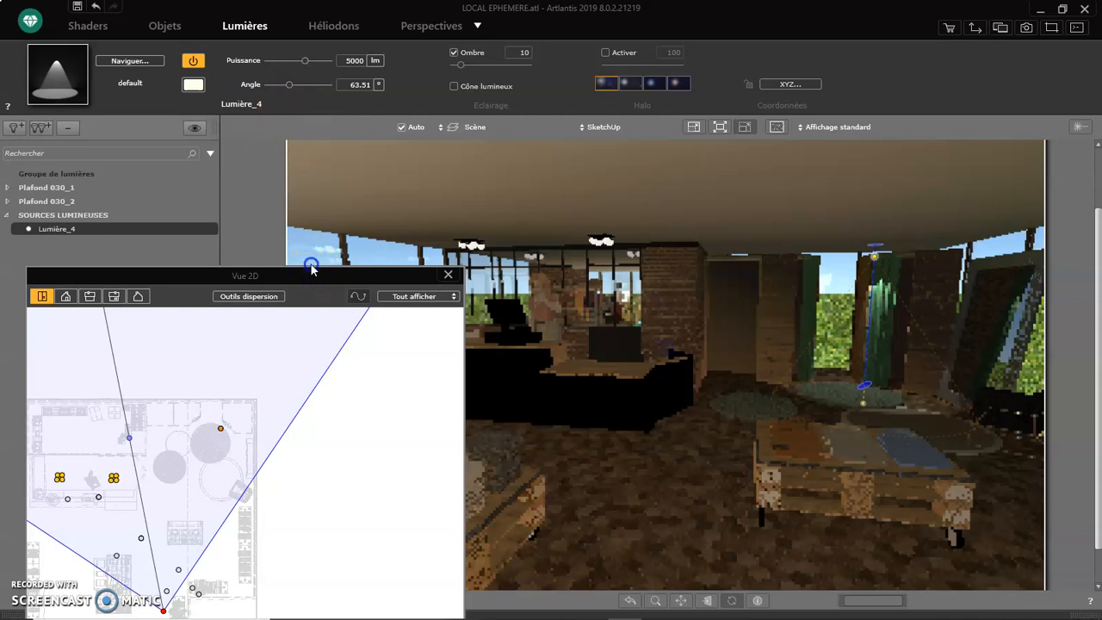
Step: Display the light in a 2D elevation view and set its beam angle to 46.66°
drag(313, 277, 290, 195)
click(42, 214)
click(96, 217)
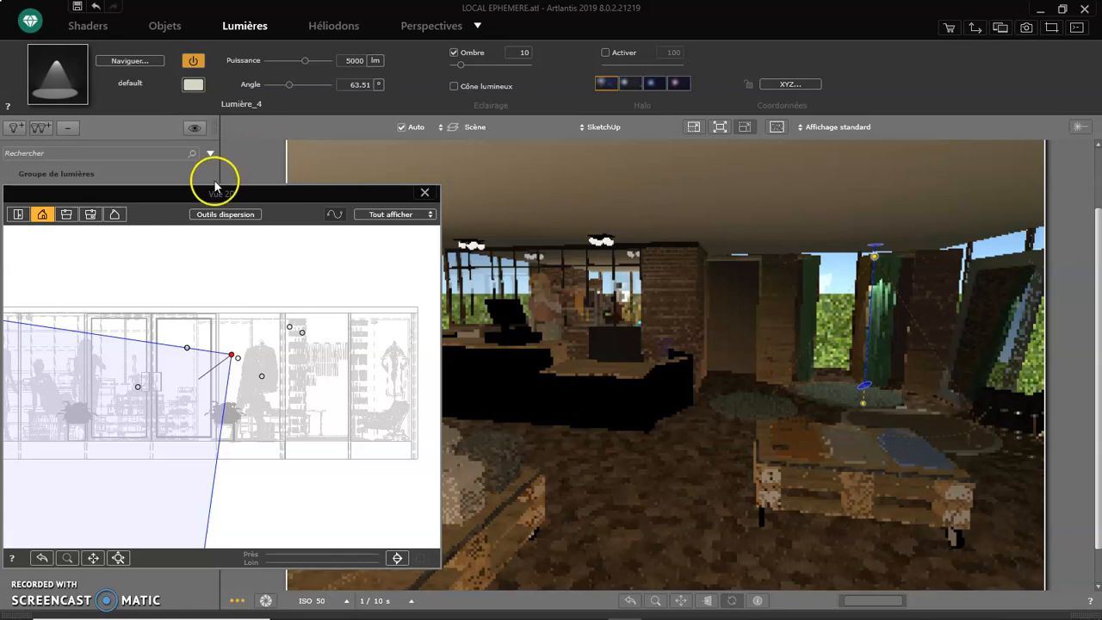
click(67, 215)
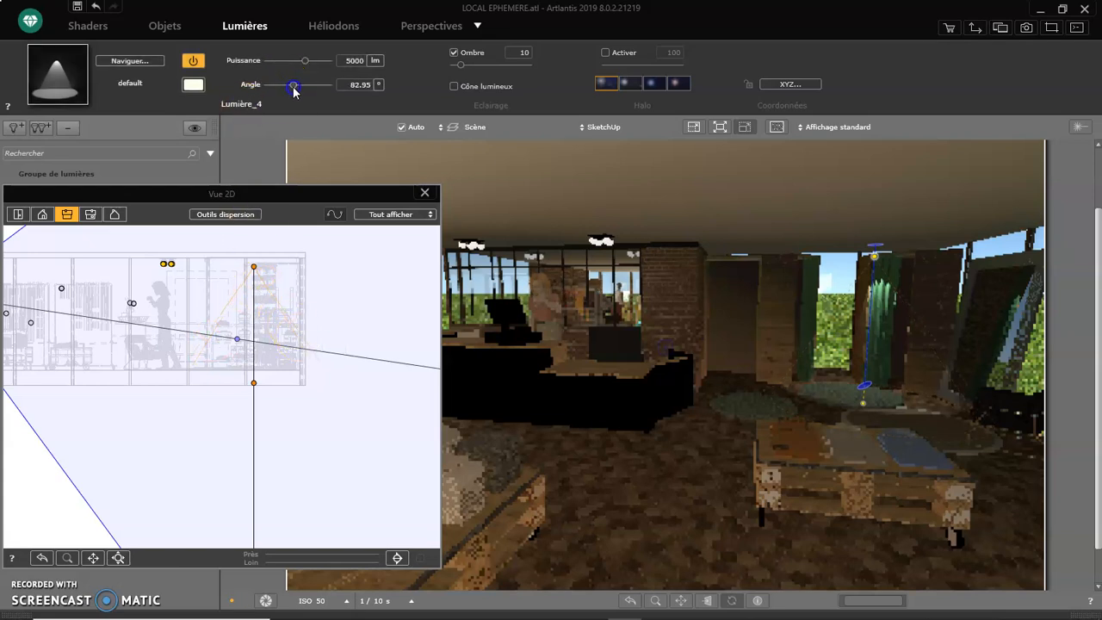
drag(298, 92, 303, 93)
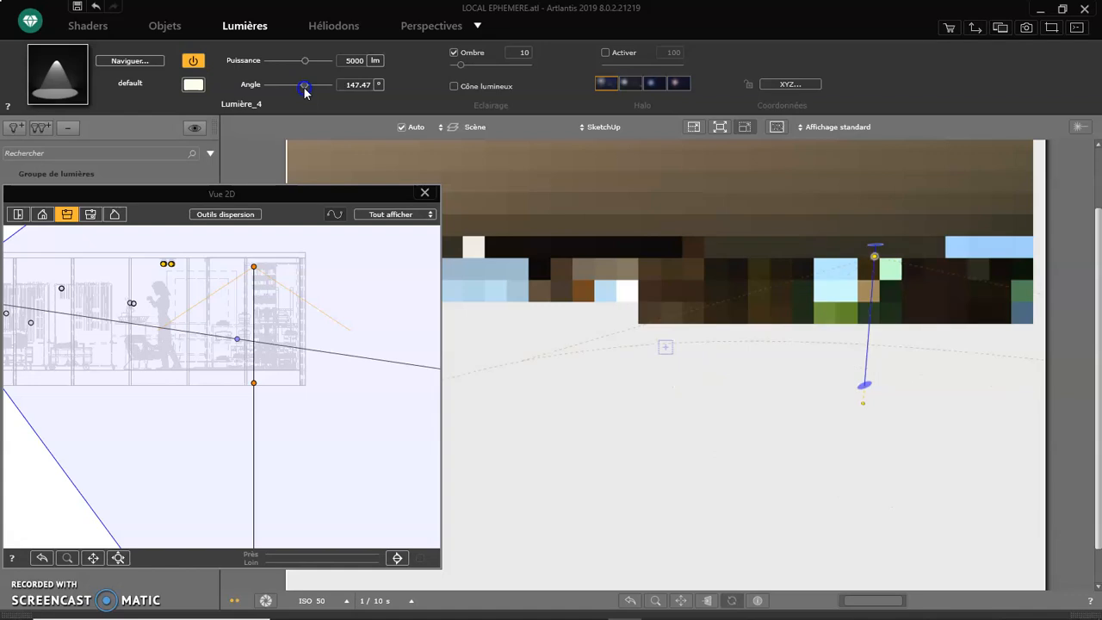
drag(305, 93, 286, 97)
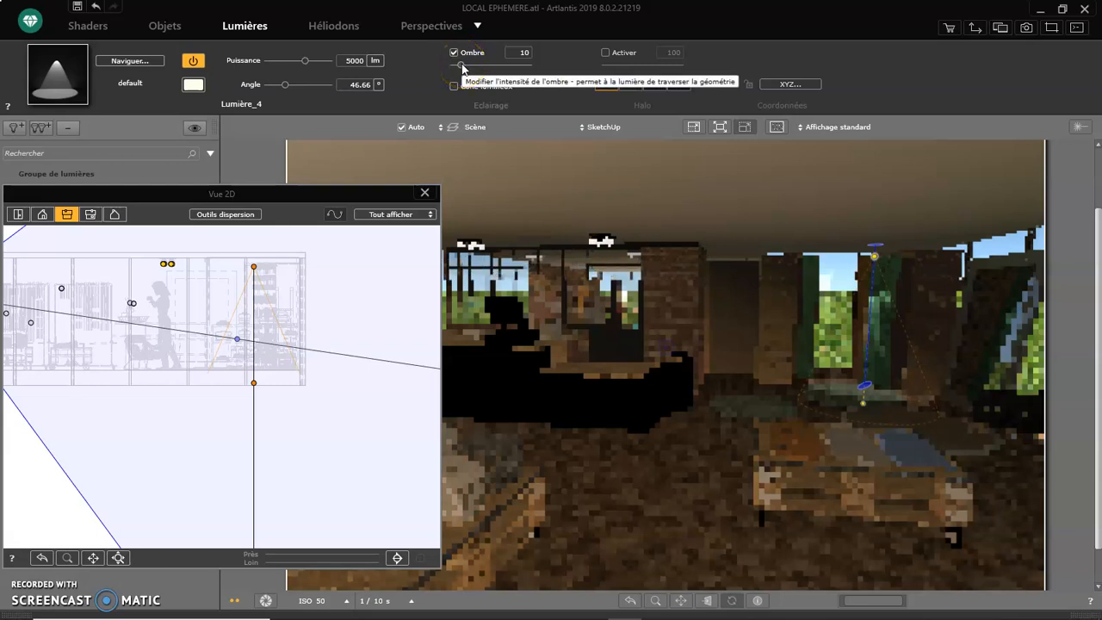
Step: Set the light's shadow intensity to 35 and enable its light cone effect
click(461, 65)
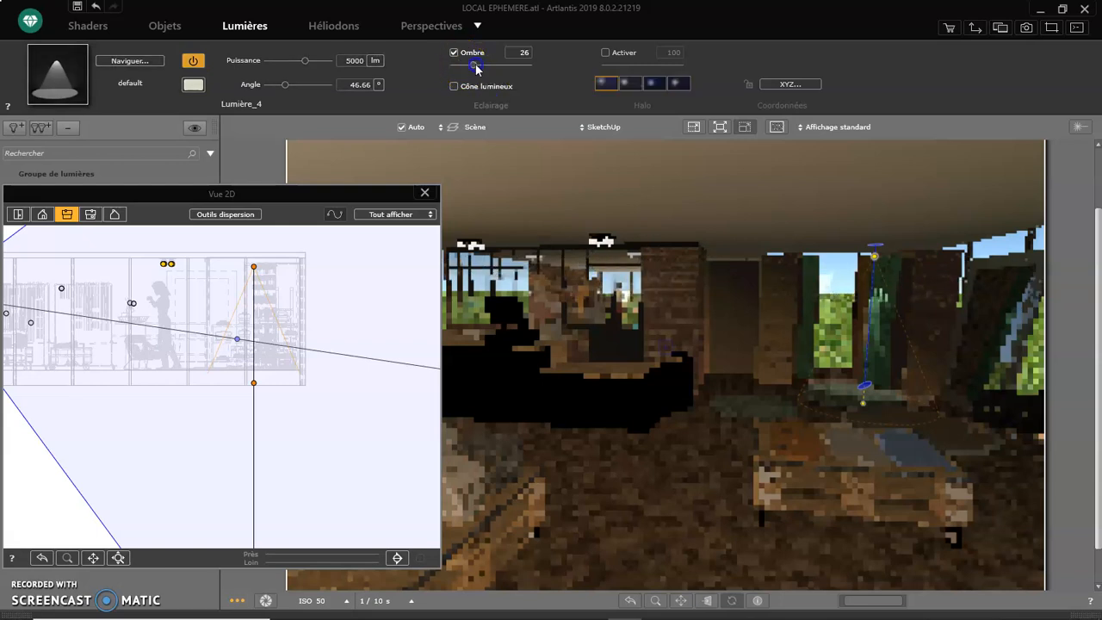
drag(476, 69, 480, 69)
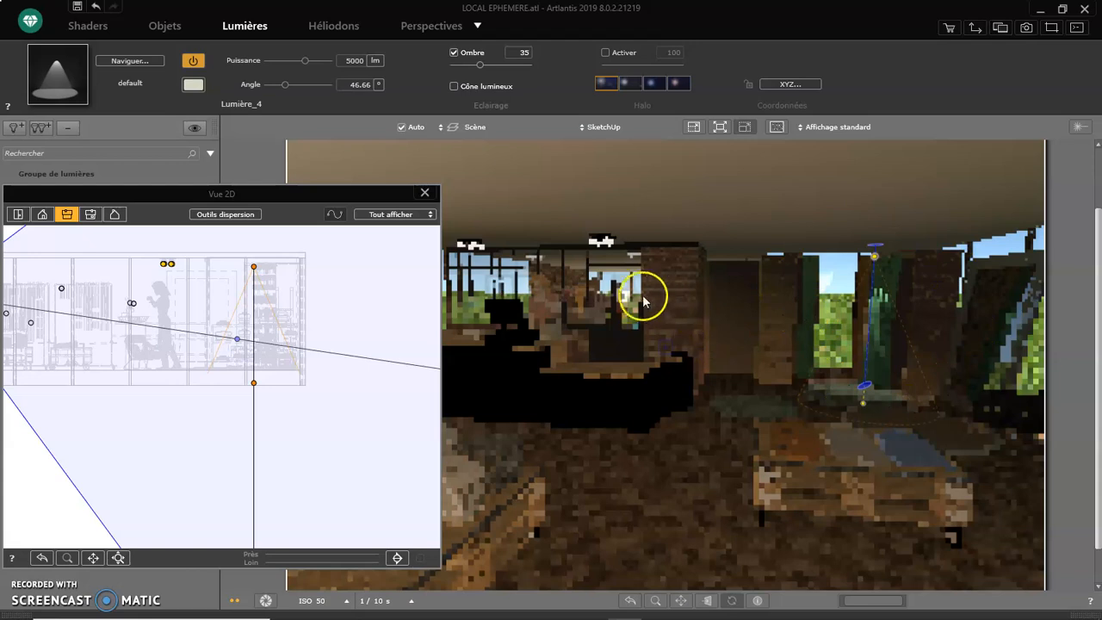
click(454, 87)
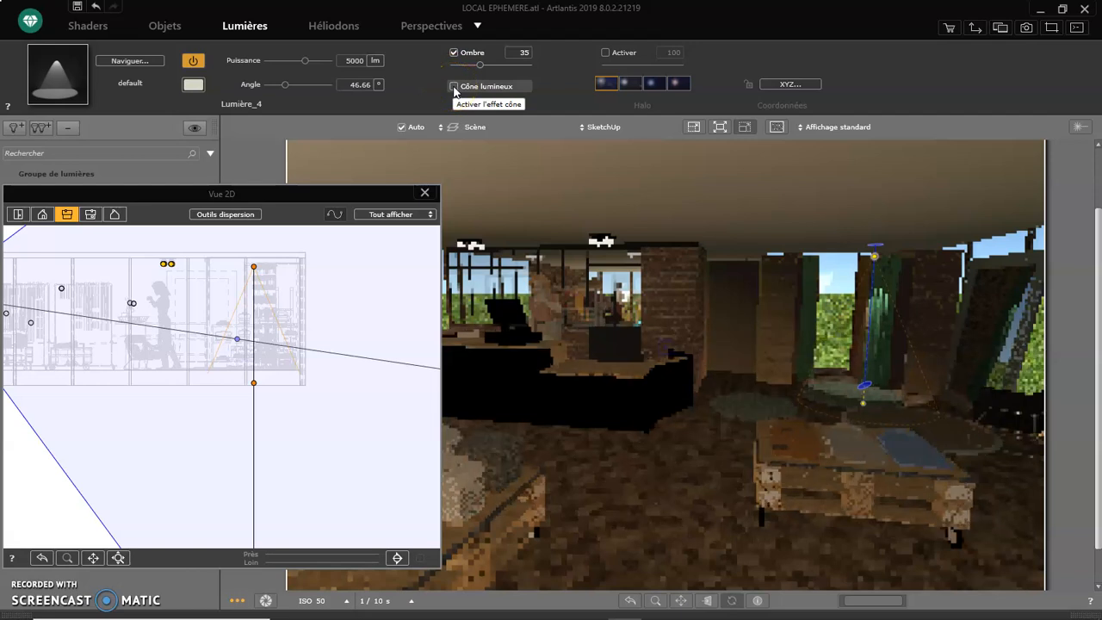
click(454, 87)
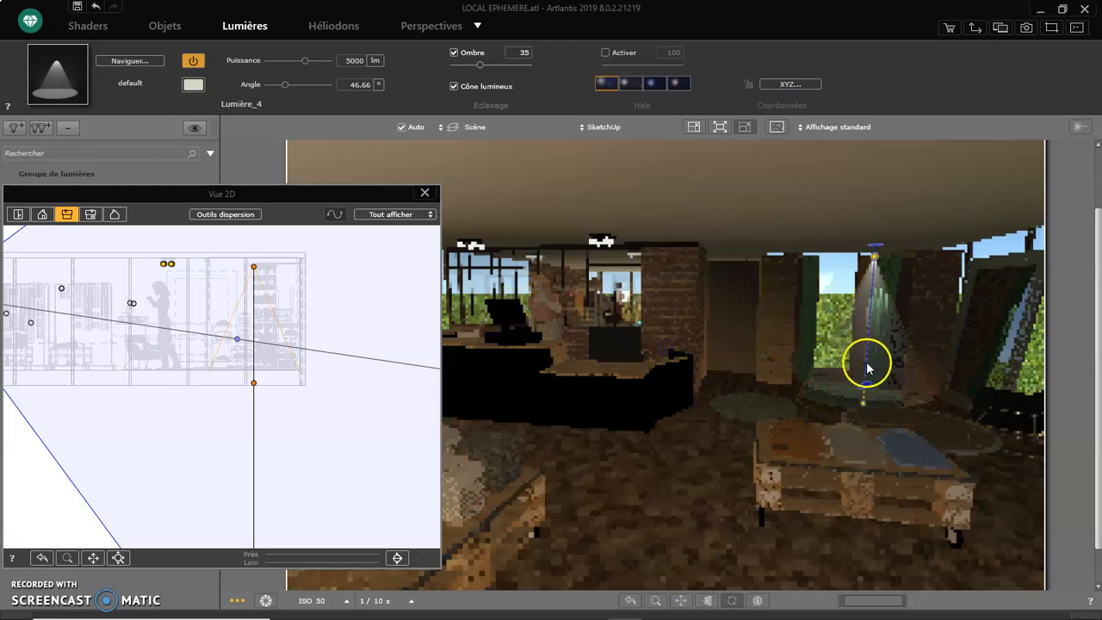
Step: In the 2D plan view, add a second light source to the SOURCES LUMINEUSES group and select it
drag(300, 196, 382, 159)
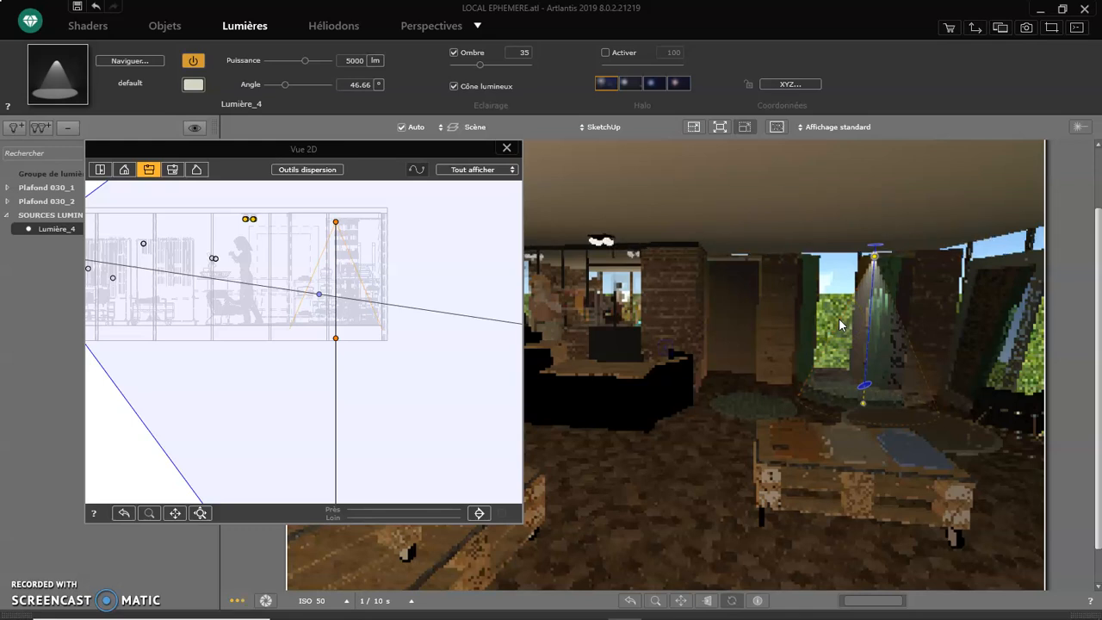
drag(327, 152, 351, 163)
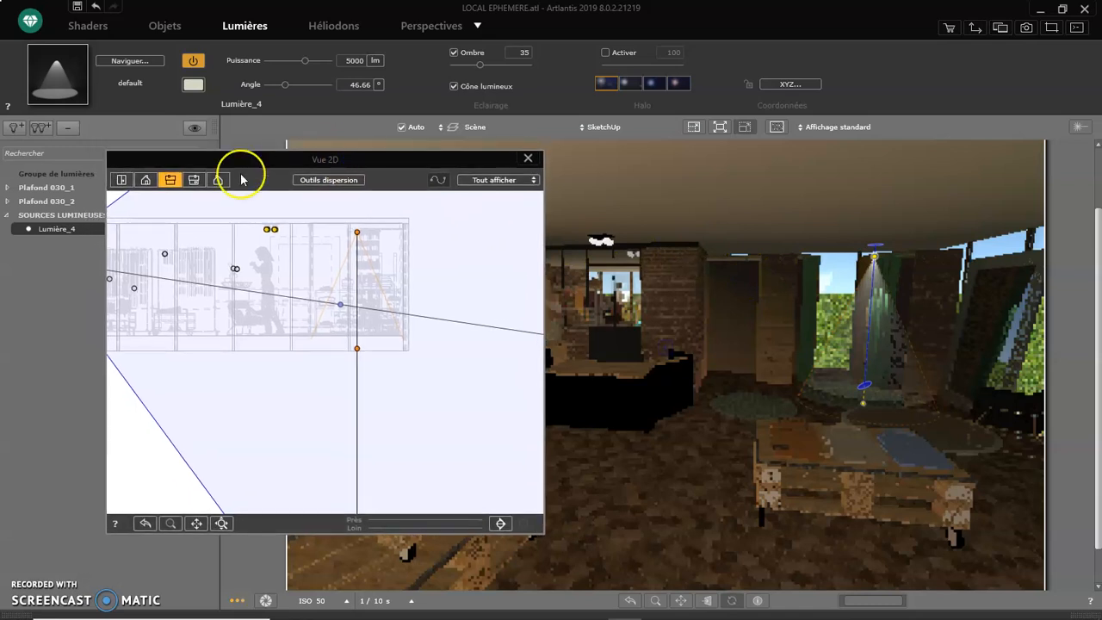
click(122, 179)
drag(344, 166, 425, 205)
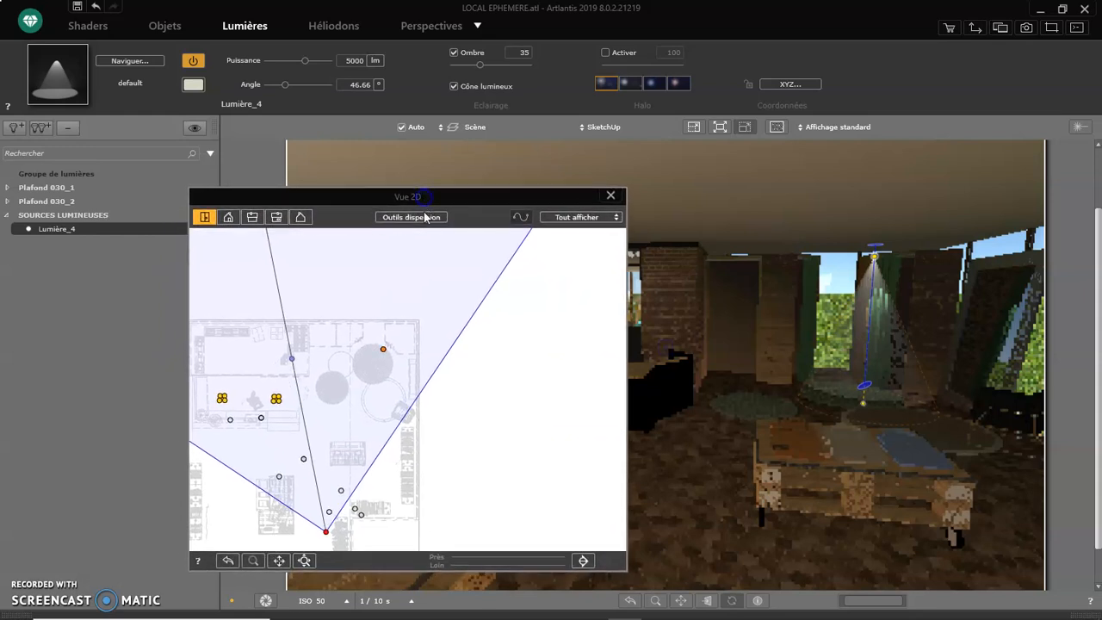
click(15, 129)
click(67, 238)
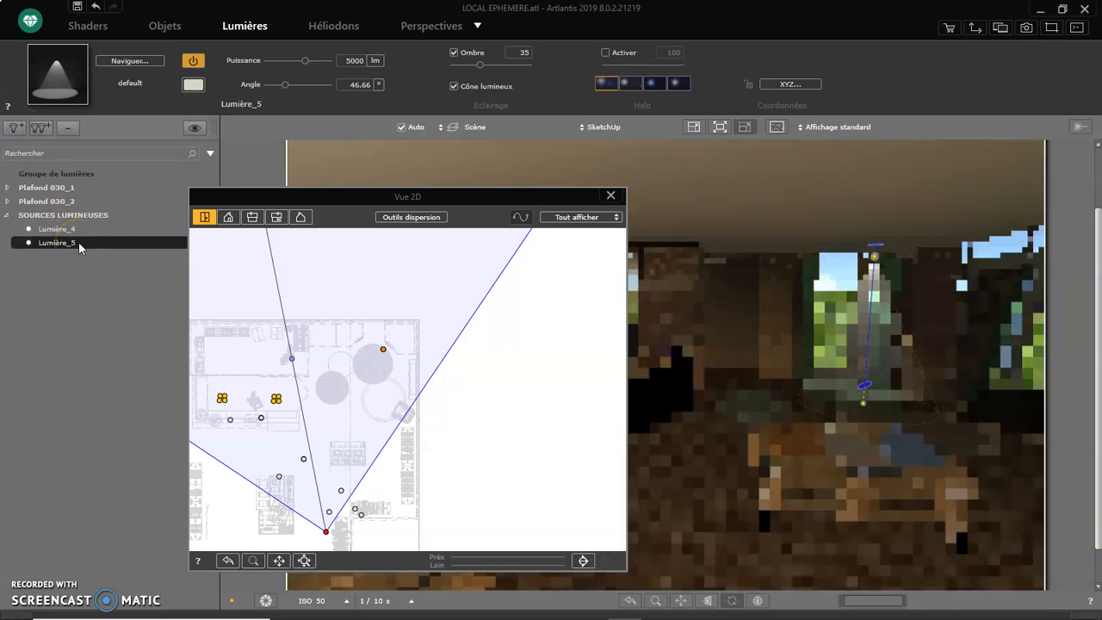
click(78, 242)
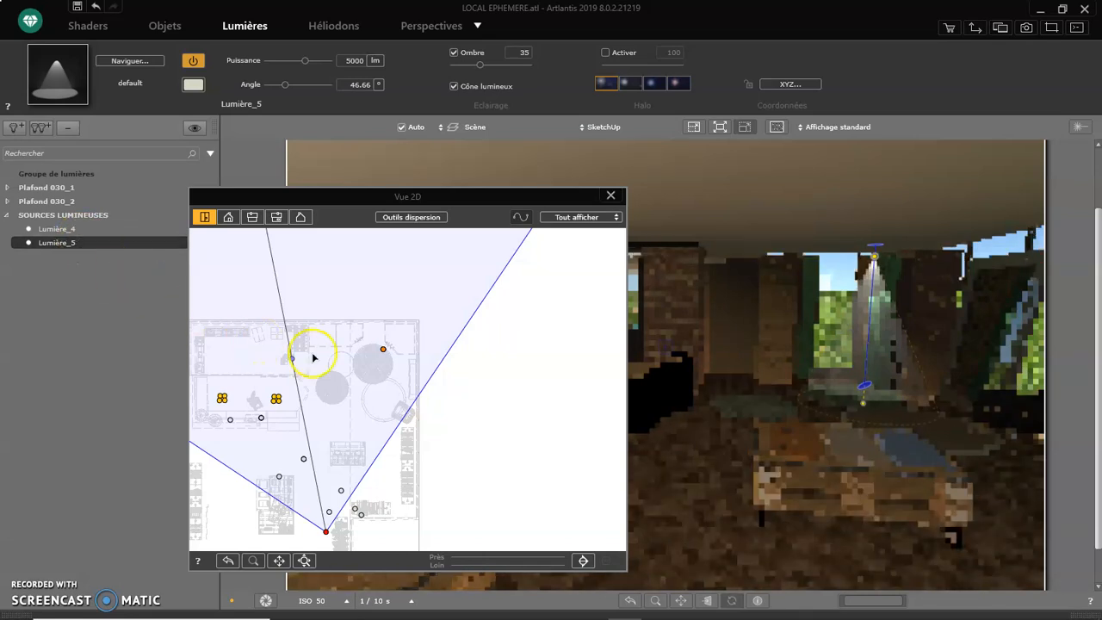
Step: Move the second light to the upper-left edge of the large round rug and shift Lumière_4 slightly to the right
scroll(380, 359, up, 5)
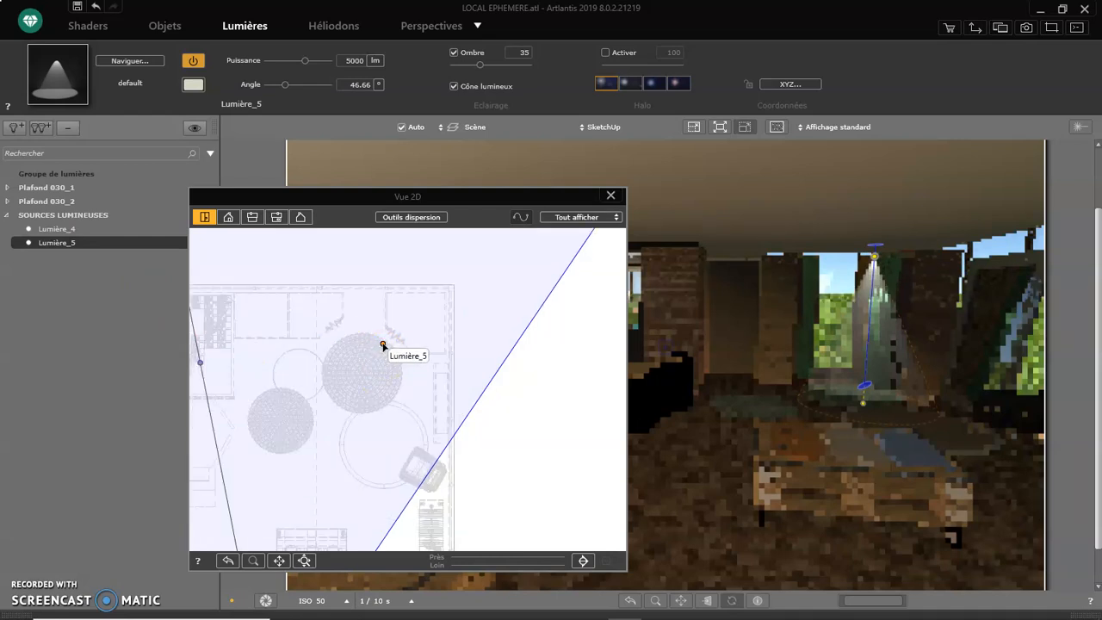
mouse_move(383, 345)
mouse_down()
mouse_move(297, 347)
mouse_move(327, 348)
mouse_up()
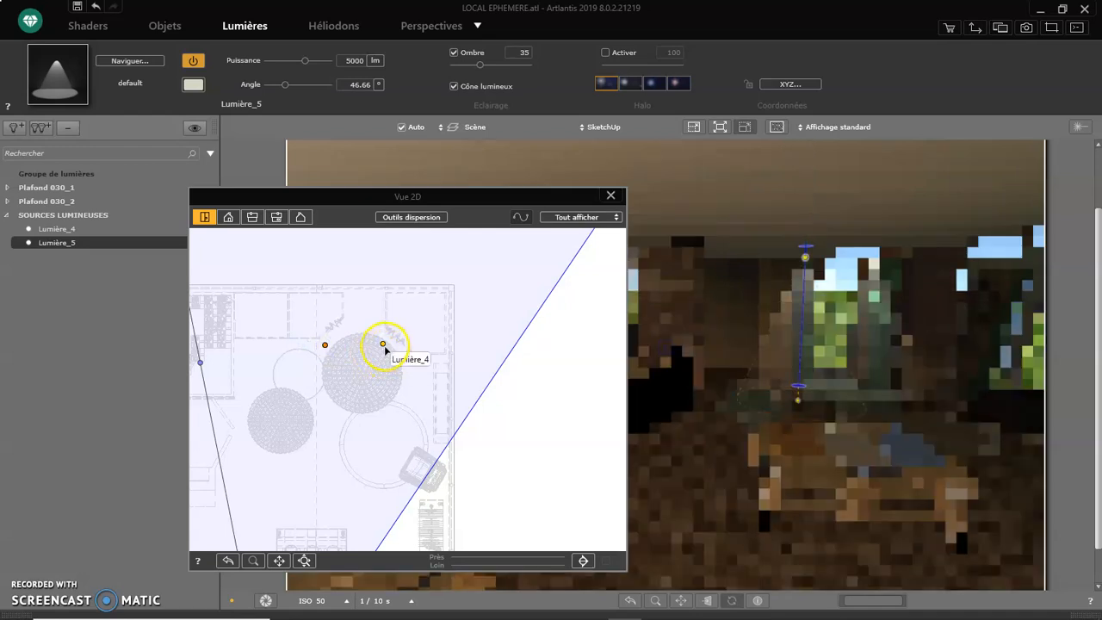
drag(383, 346, 390, 347)
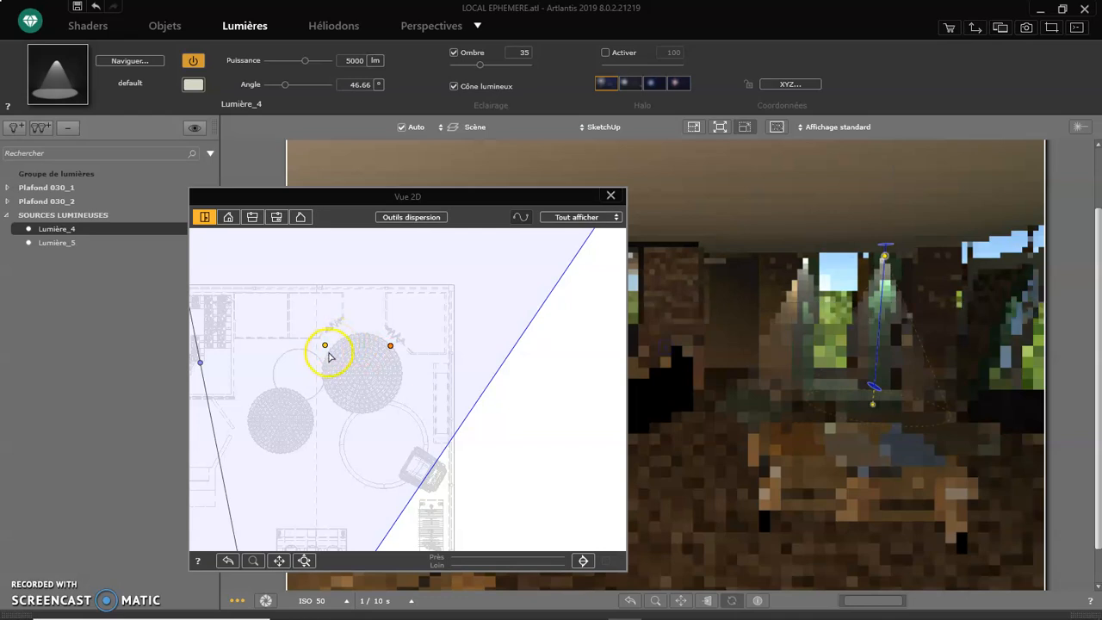
click(325, 346)
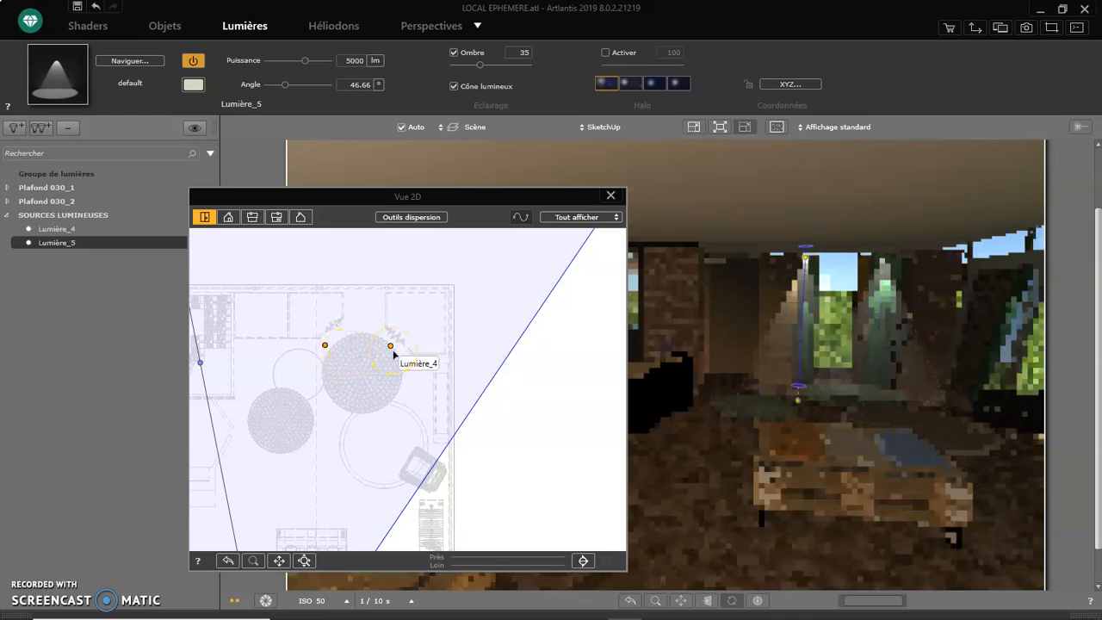
click(325, 346)
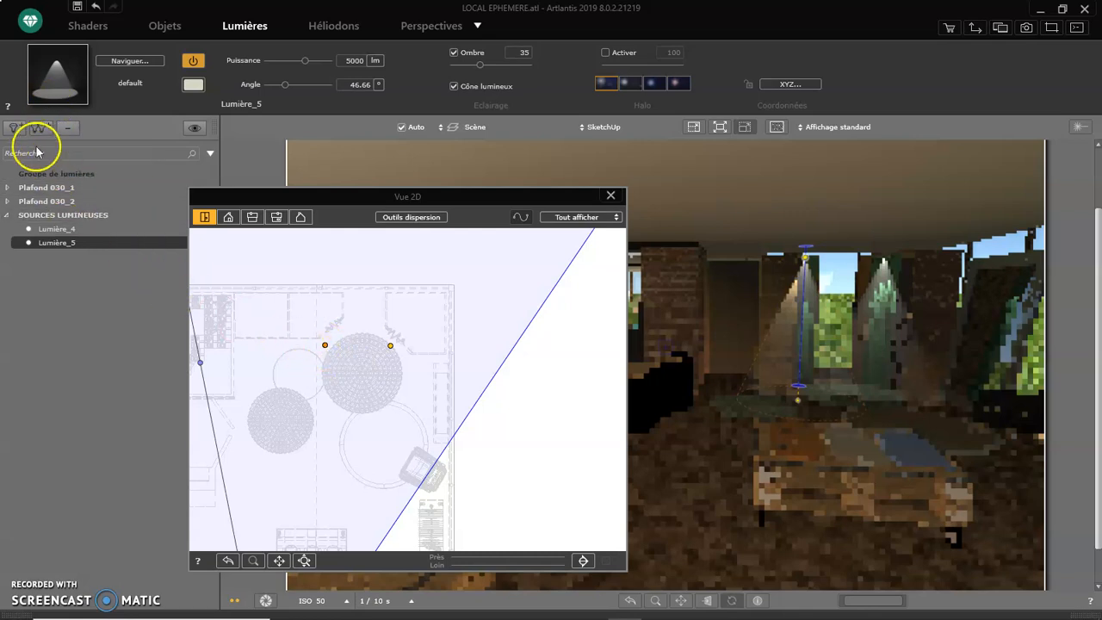
Step: Add a third light to the SOURCES LUMINEUSES group and move it in the plan to the left of the small outlined circle
click(15, 128)
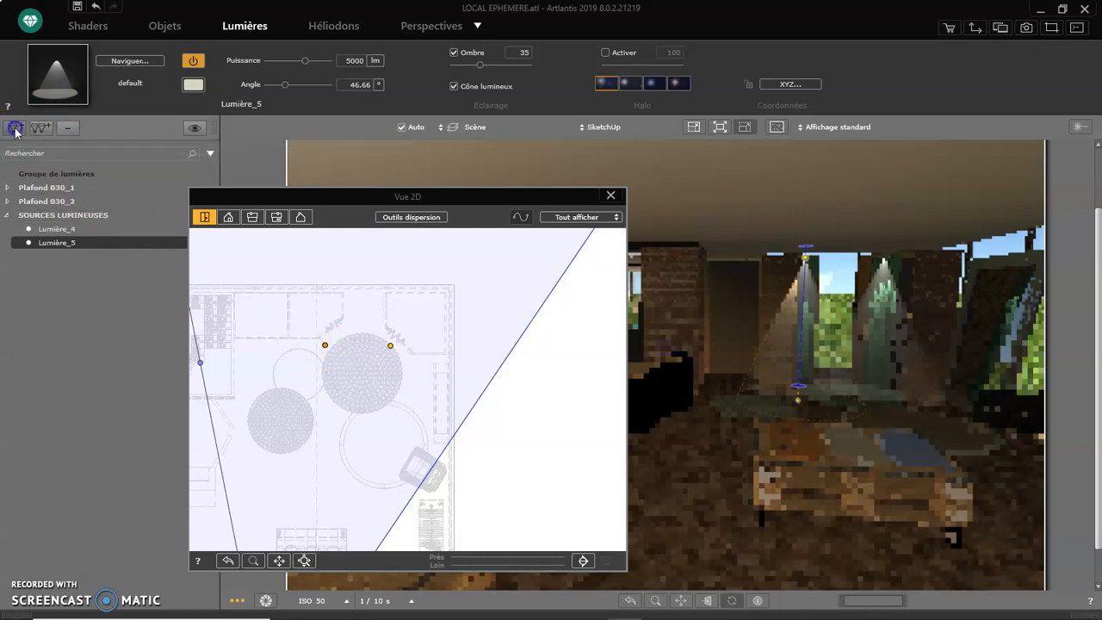
click(307, 346)
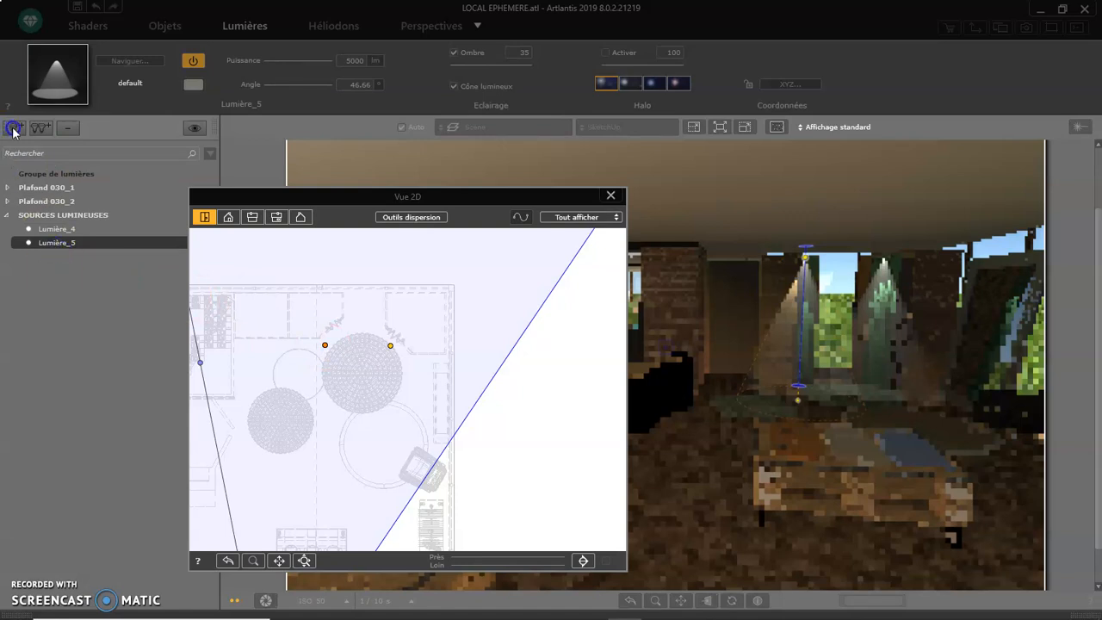
click(142, 261)
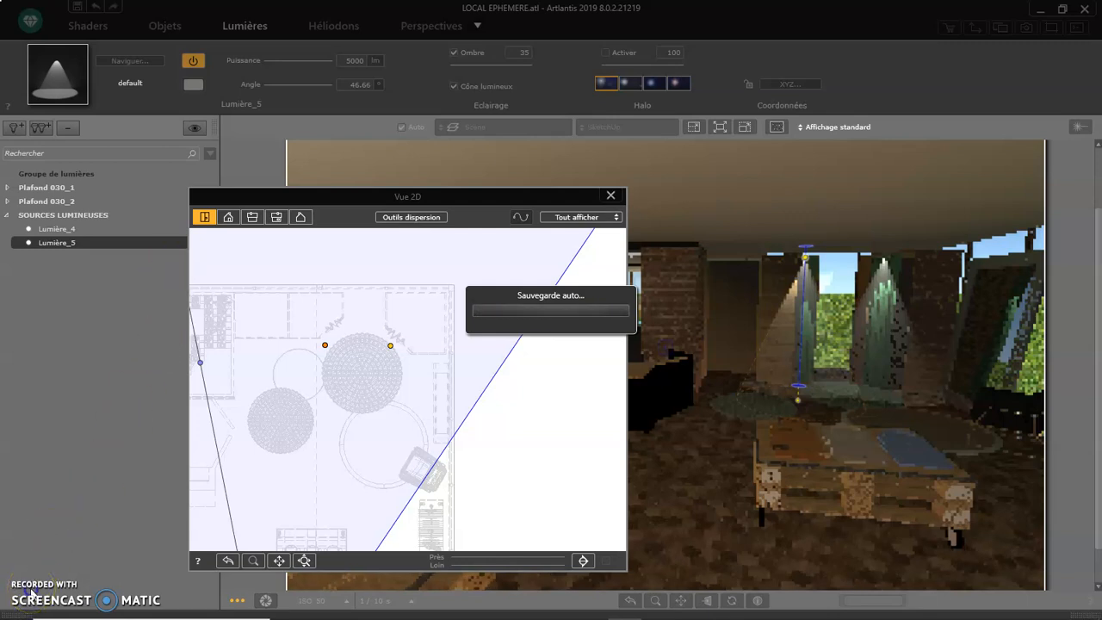
click(33, 260)
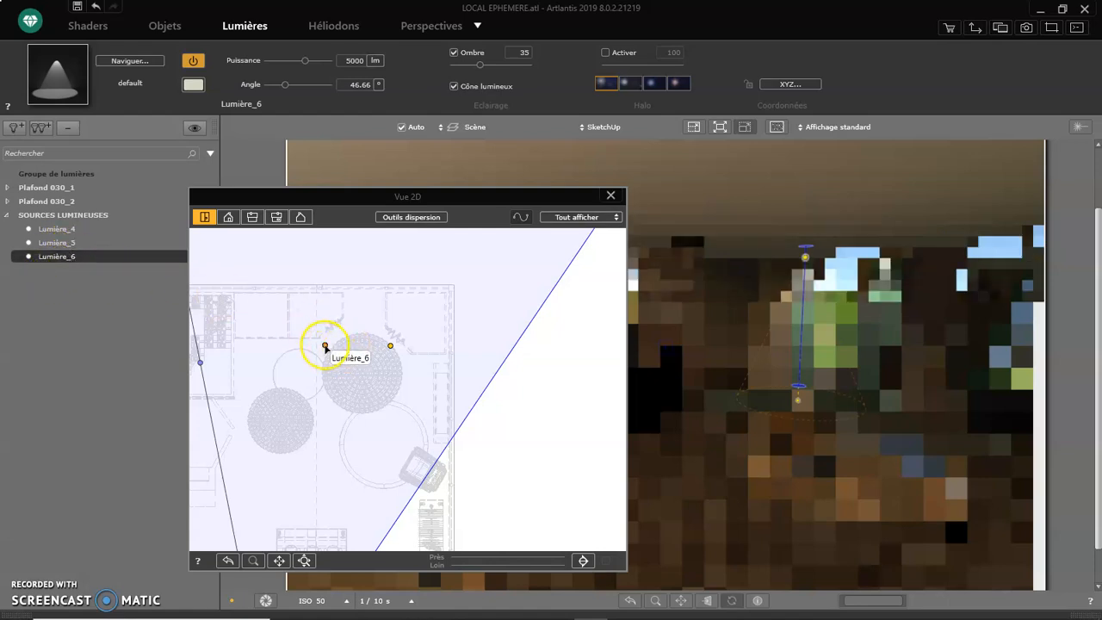
drag(324, 346, 261, 361)
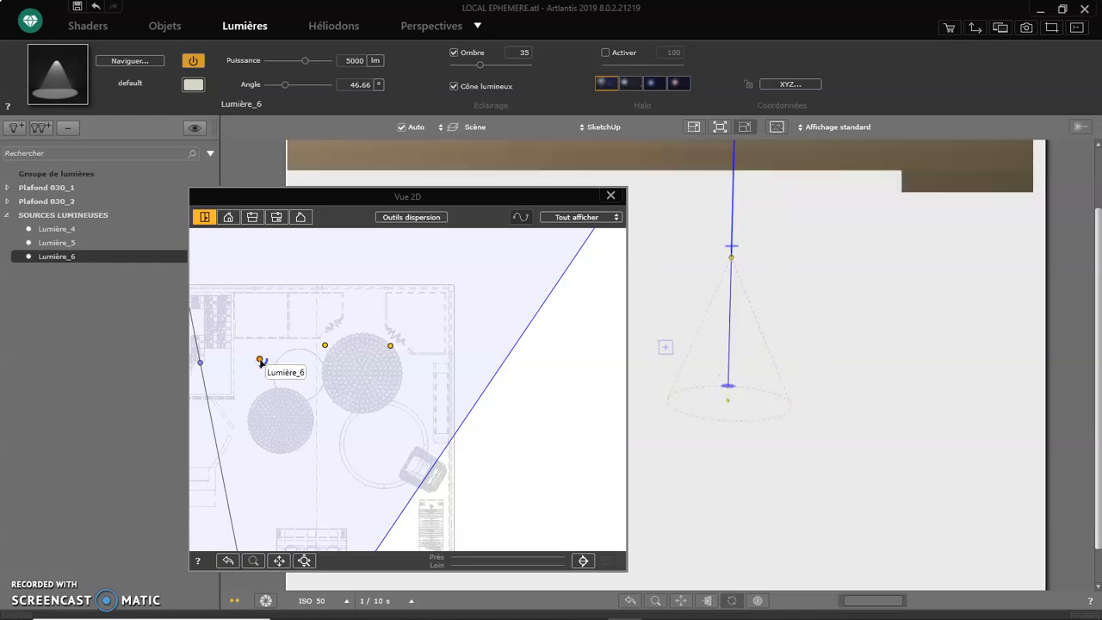
click(444, 319)
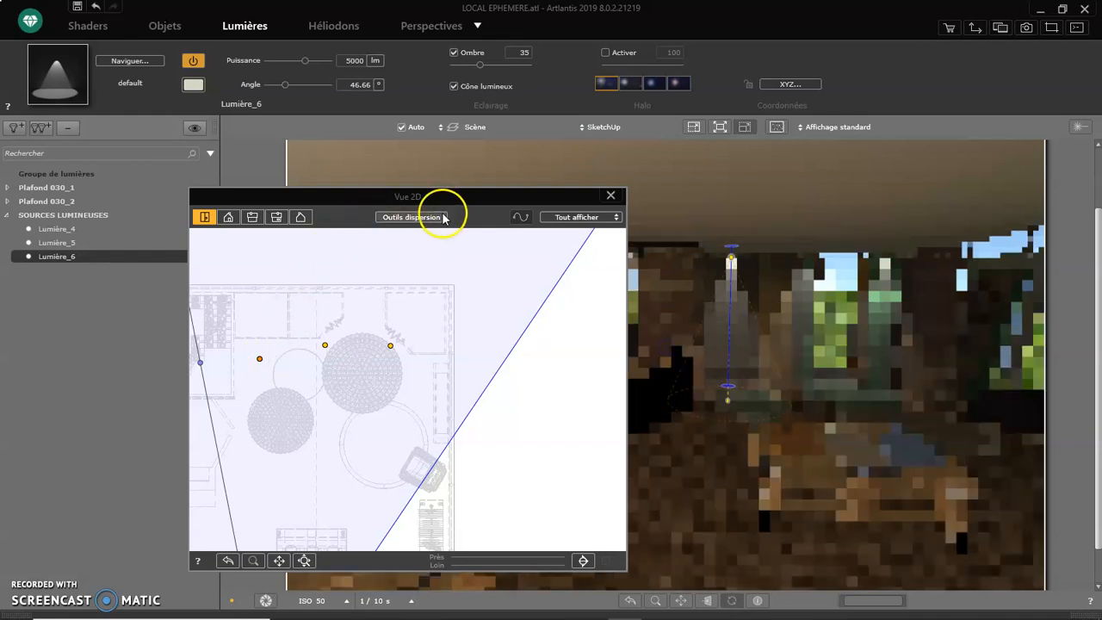
Step: Shift the 2D view window aside and examine the three light cones in the perspective preview
drag(445, 203, 305, 100)
click(732, 420)
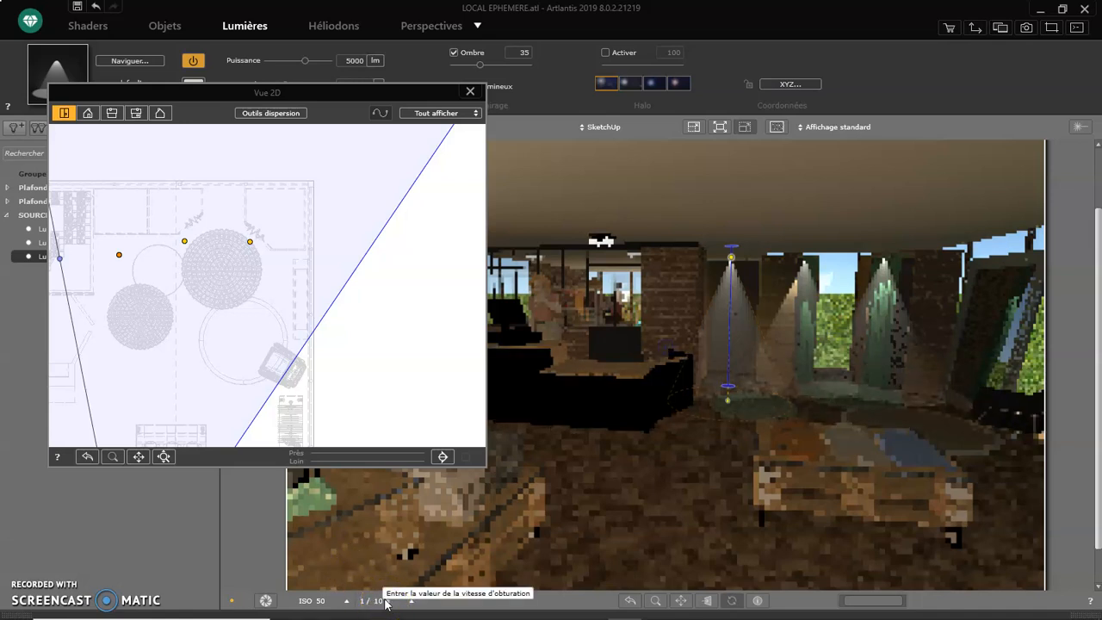
click(468, 570)
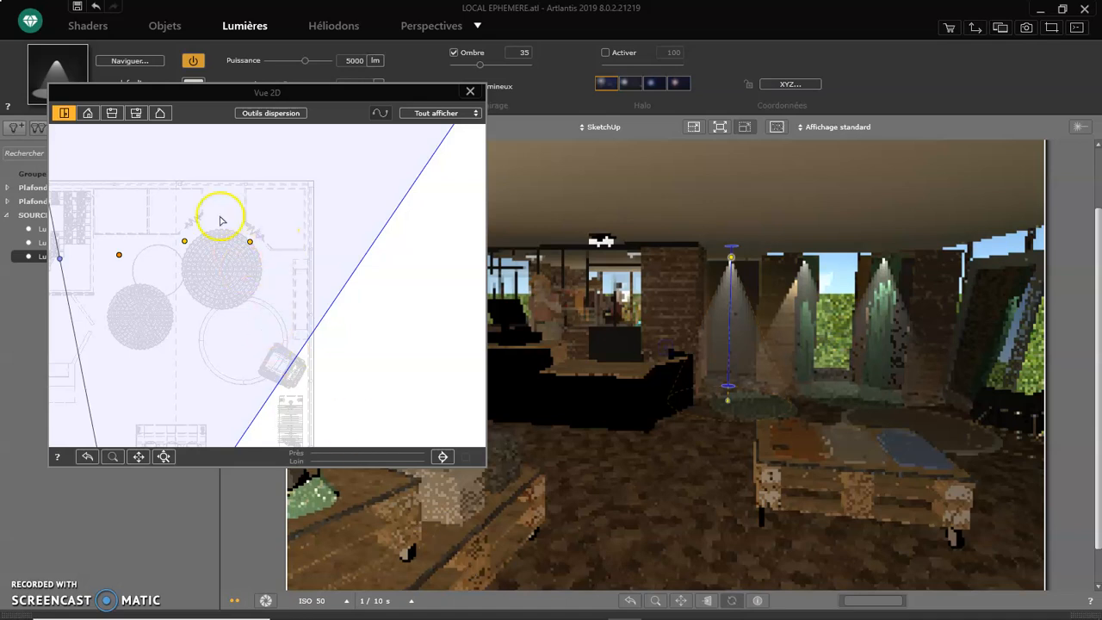
Step: Create a new light group below SOURCES LUMINEUSES with its default name, and bring the 2D plan fully back into view
drag(318, 101, 423, 420)
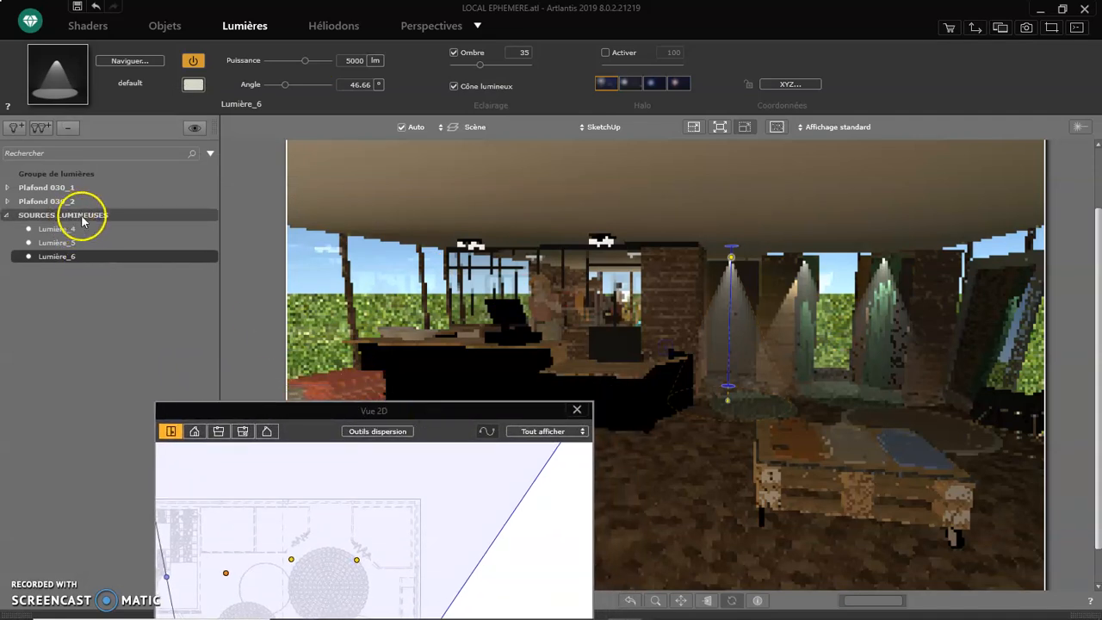
click(45, 127)
click(72, 272)
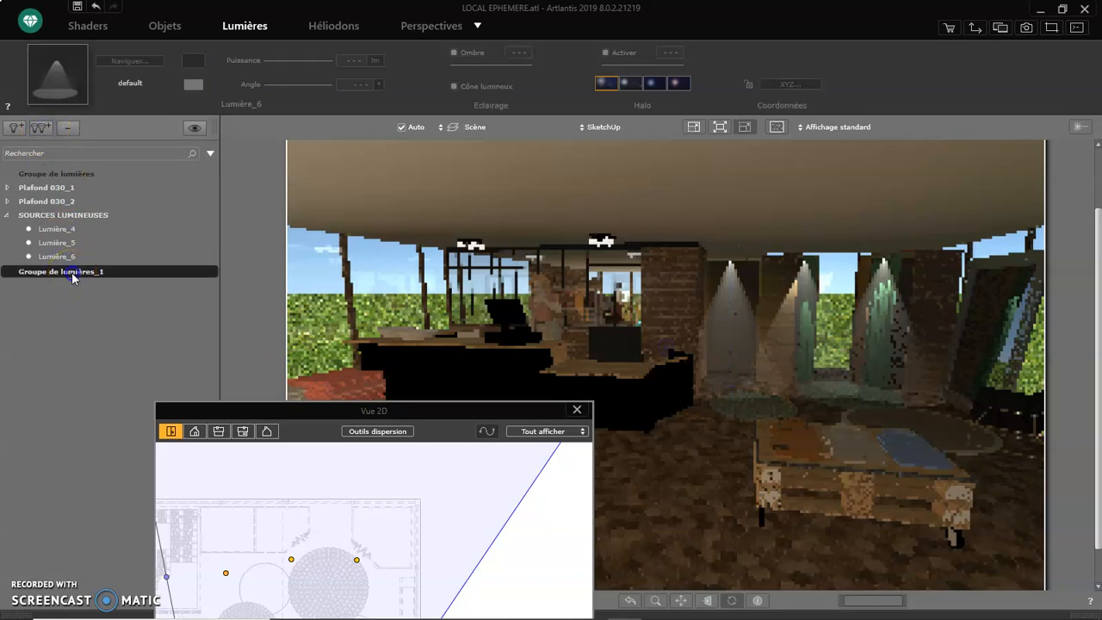
double_click(109, 271)
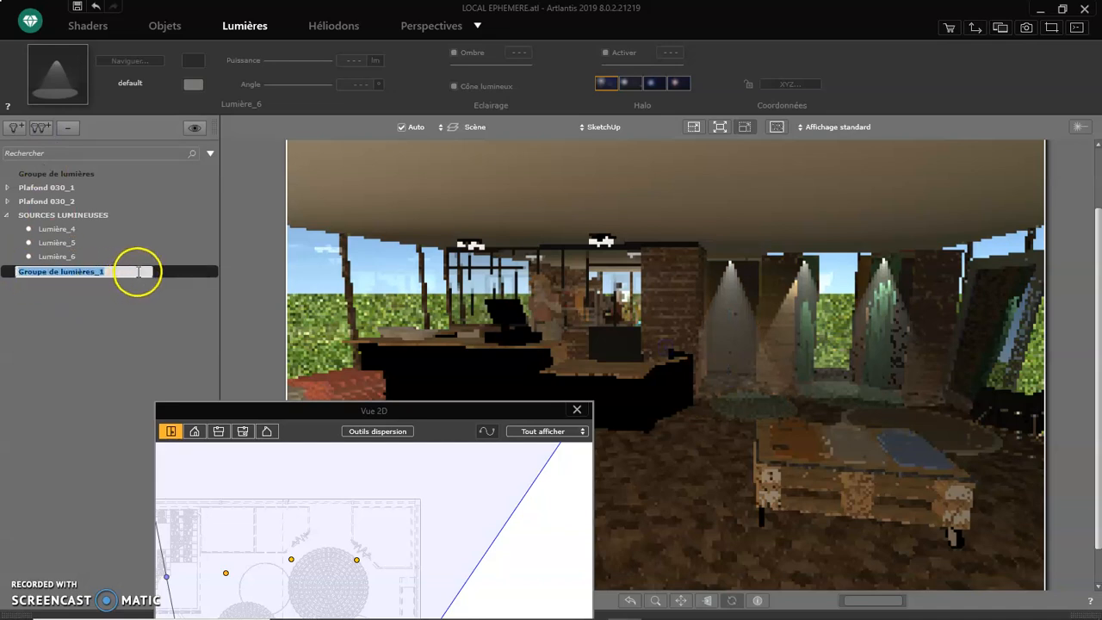
click(138, 272)
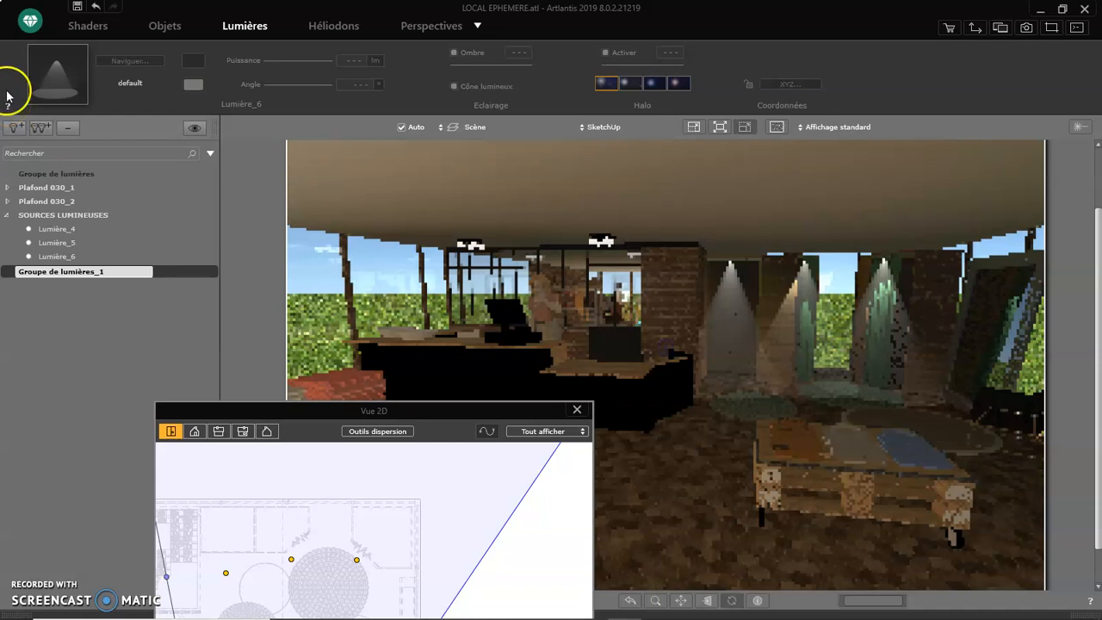
drag(291, 405, 170, 160)
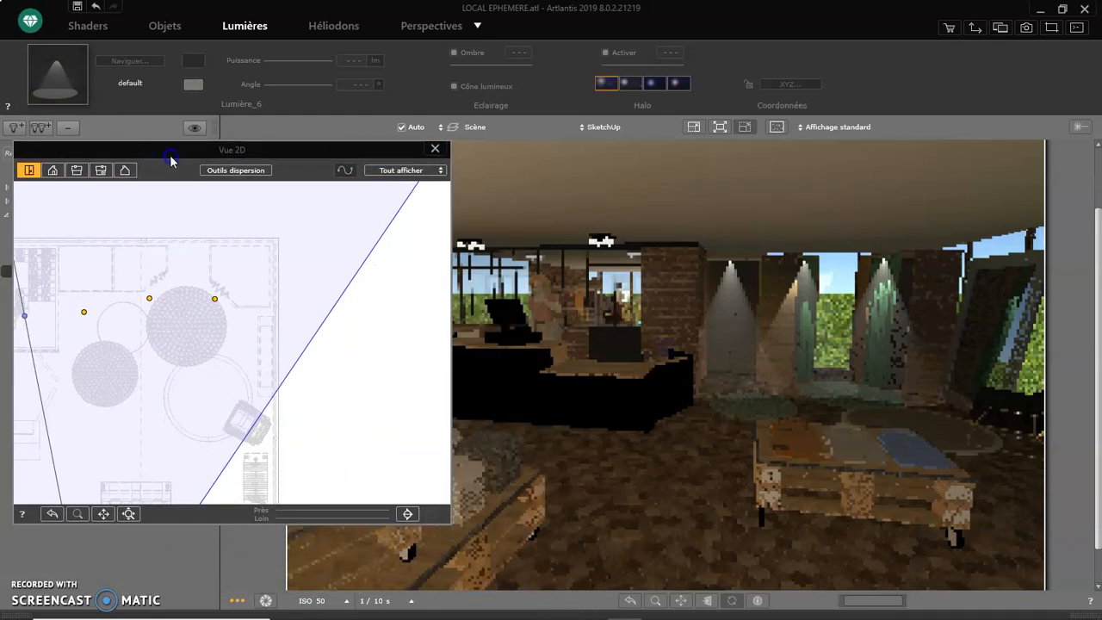